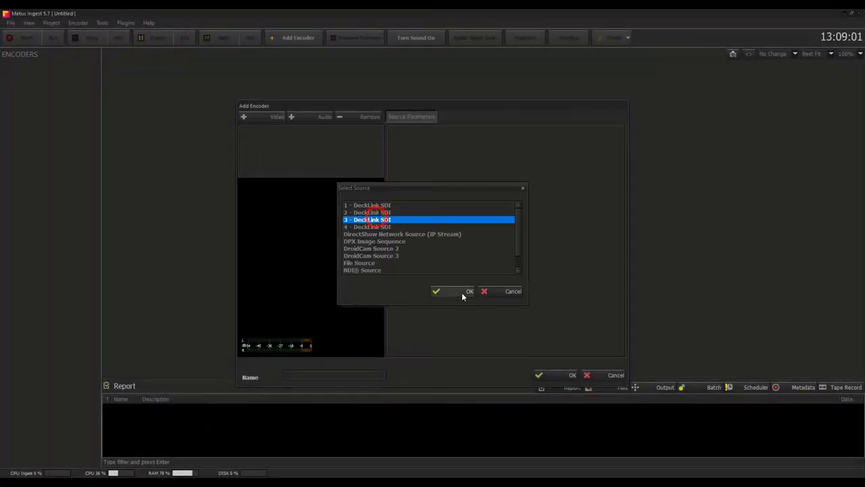
Confirm '3 - DeckLink SDI' as the video source and create Encoder 1
left_click(463, 292)
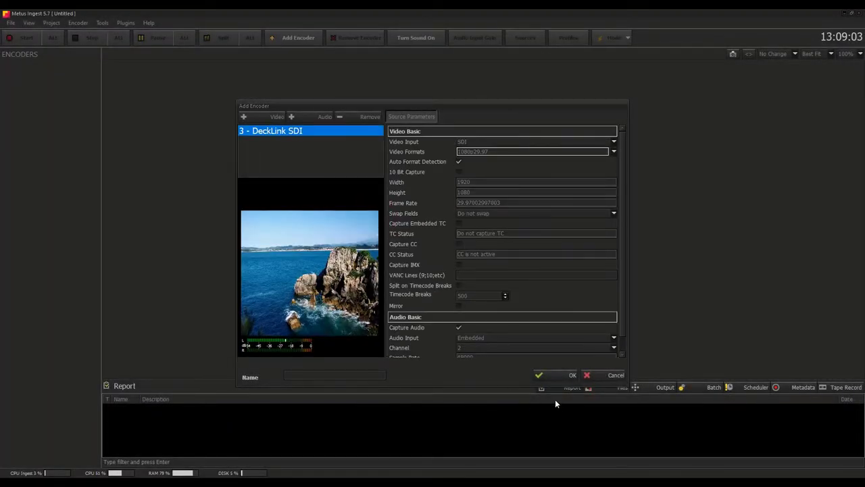
left_click(560, 375)
Add a new encoder whose video source is an NDI® Source stream picked from NDI Sources
left_click(289, 37)
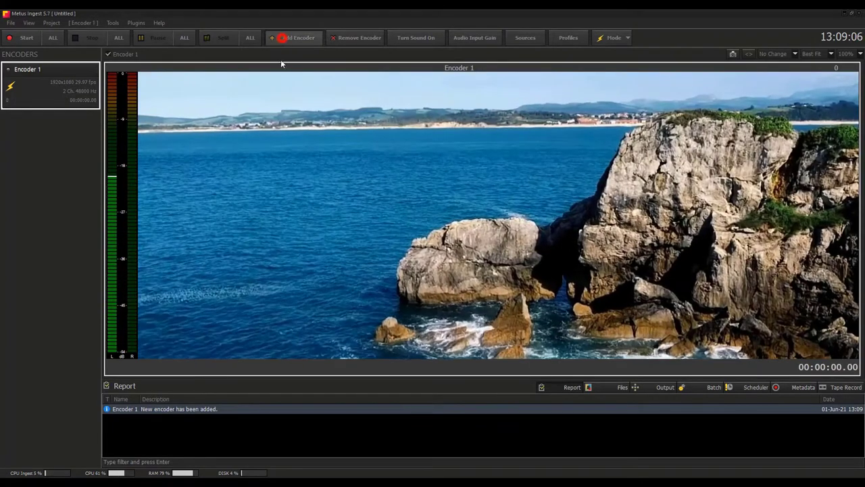
left_click(269, 115)
left_click(377, 257)
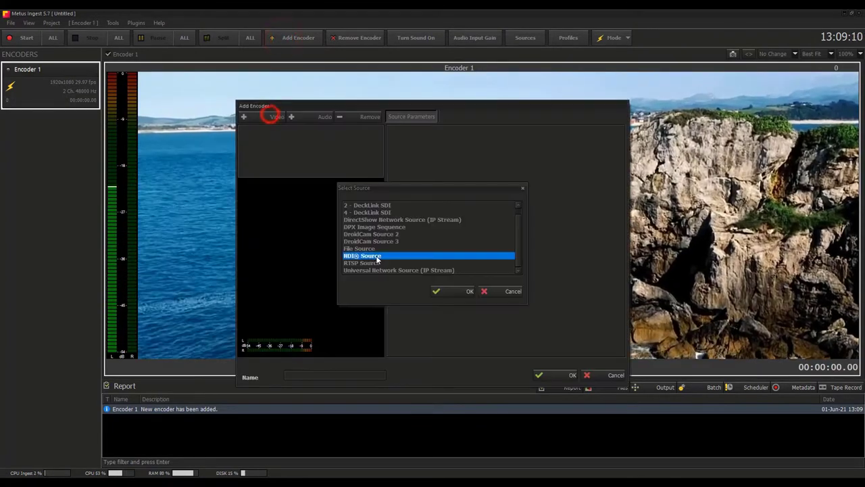
left_click(451, 291)
left_click(566, 172)
left_click(561, 186)
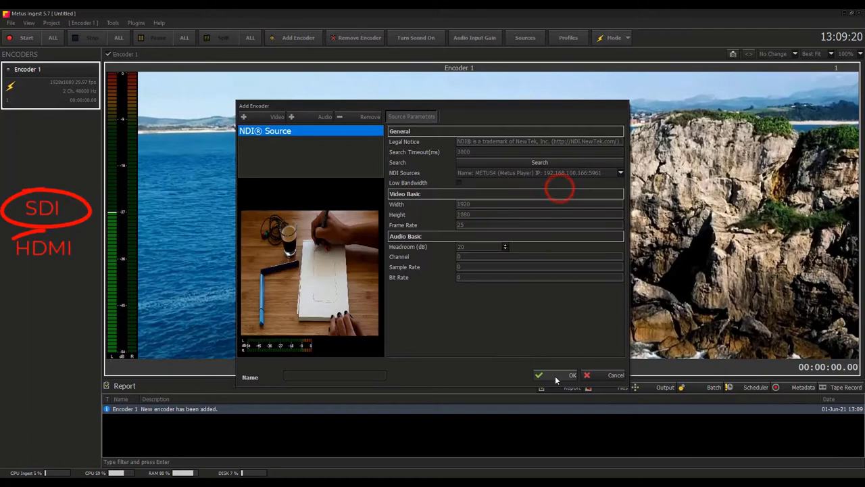
left_click(555, 376)
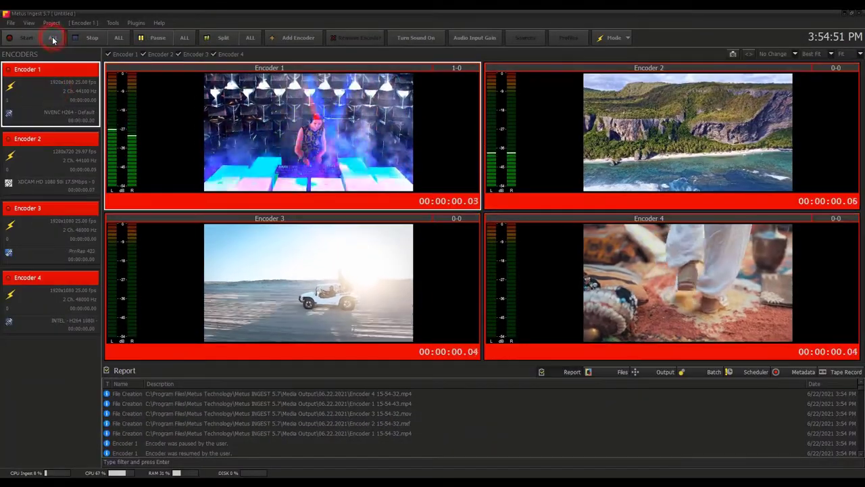
Pause and resume all encoders together, then stop Encoder 2 and Encoder 4 individually
left_click(186, 39)
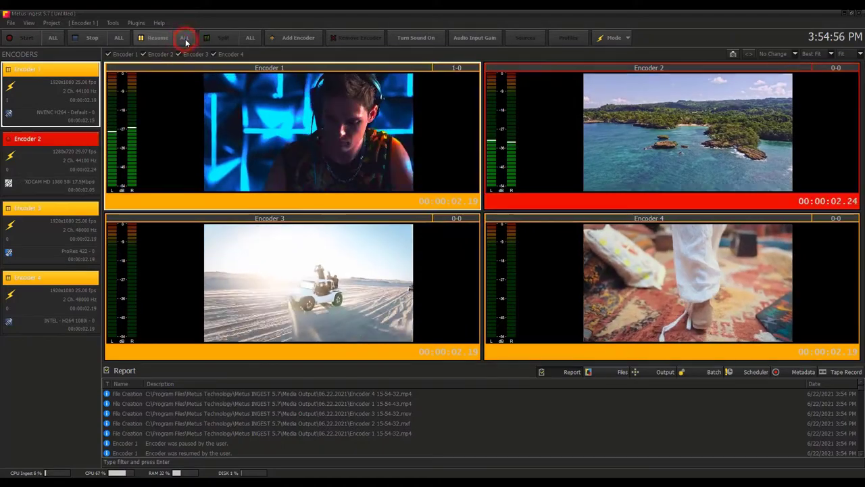
left_click(185, 38)
left_click(86, 39)
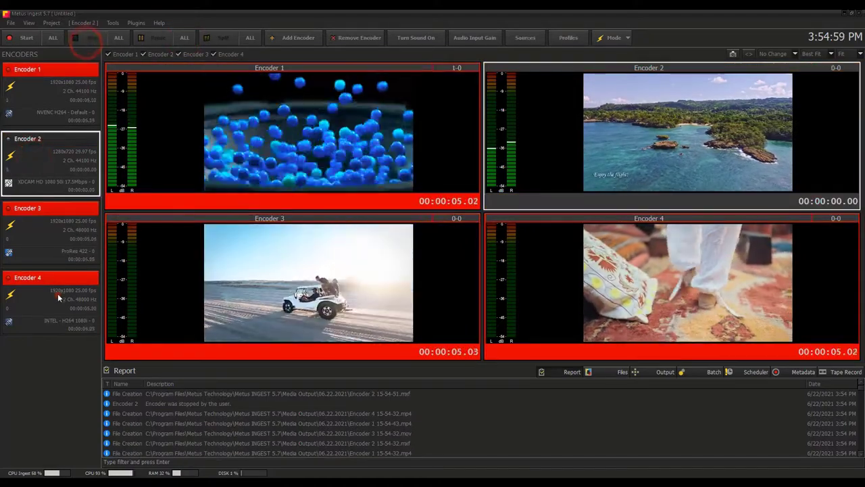
left_click(58, 294)
left_click(86, 40)
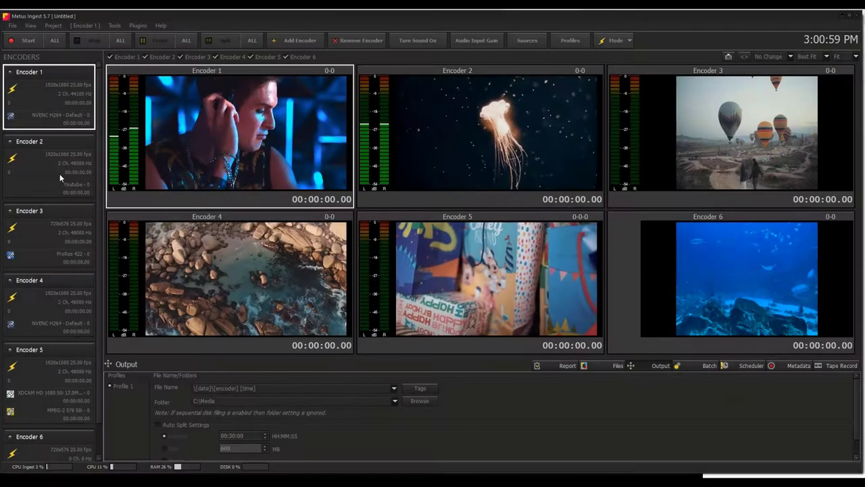
Start all six encoders recording, check their output files, then bring up the compression Profiles
left_click(55, 40)
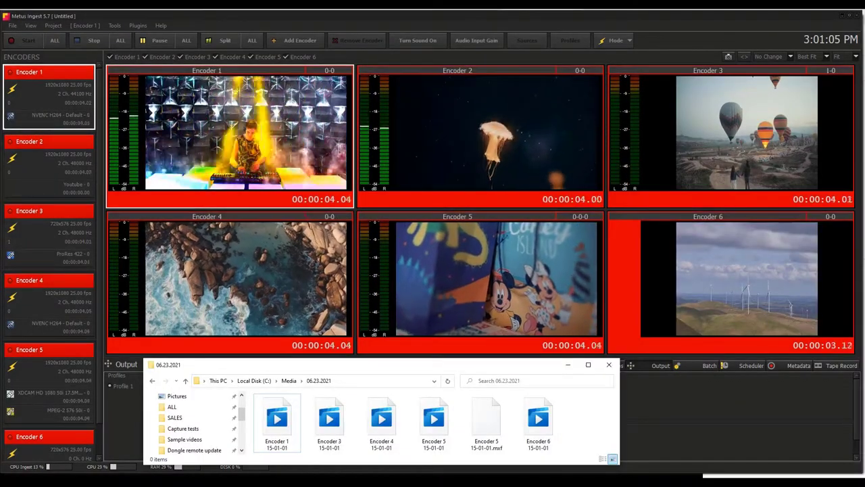
key("alt+Tab")
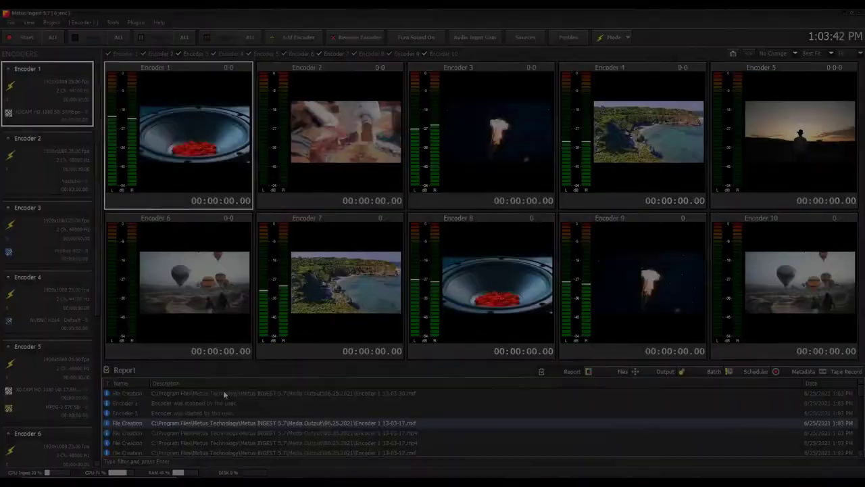
left_click(567, 37)
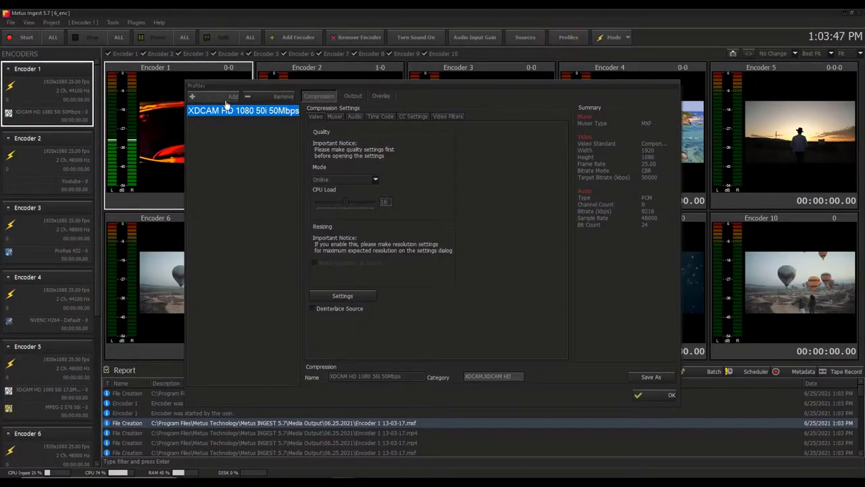
Add the XAVC 4K INTRA CLASS 100 CBG 50p preset to Encoder 1's profiles
left_click(230, 97)
left_click_drag(407, 147, 407, 190)
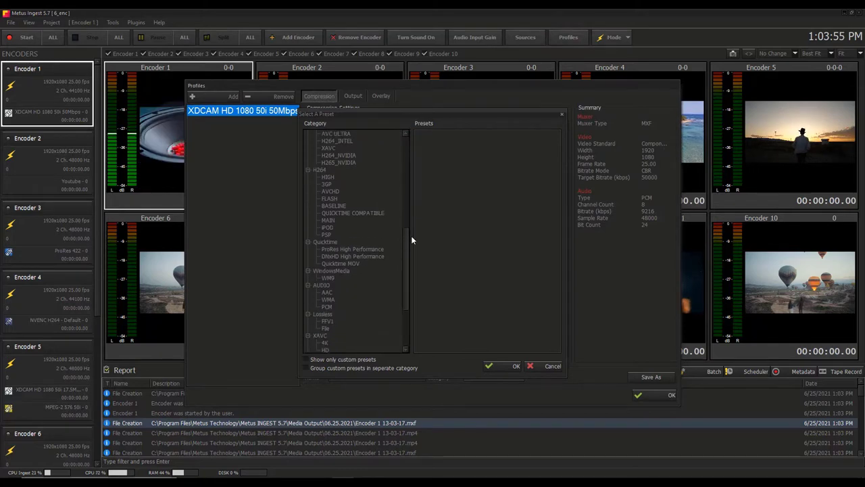
left_click_drag(414, 255, 415, 277)
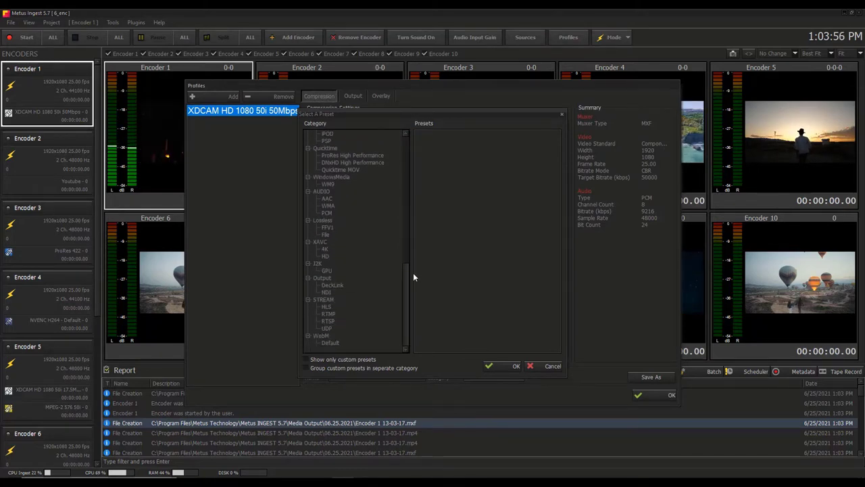
left_click(325, 249)
left_click(473, 146)
left_click(502, 366)
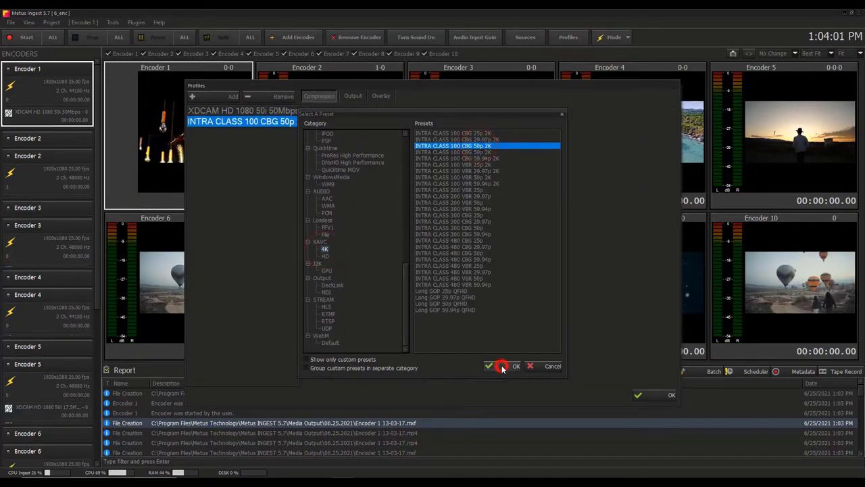
Add the H264_NVIDIA NVENC H264 - Default preset and start Encoder 1 recording
left_click(232, 96)
scroll(382, 257, "down", 3)
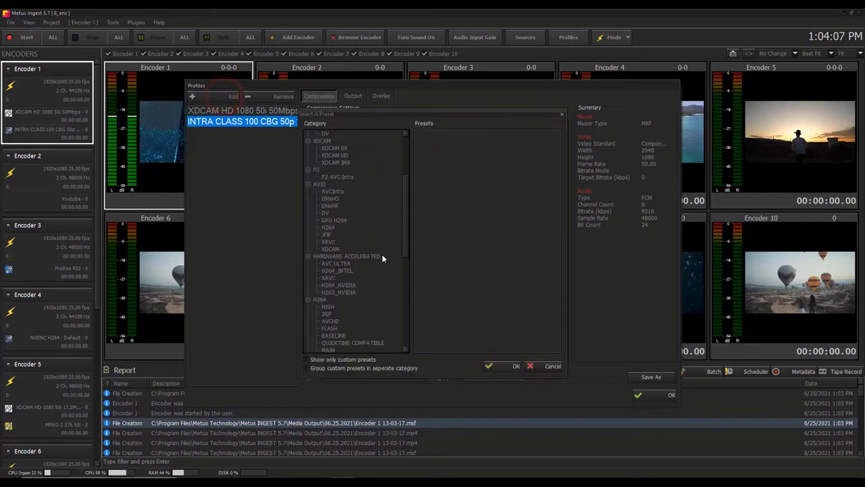
left_click(341, 286)
left_click(512, 366)
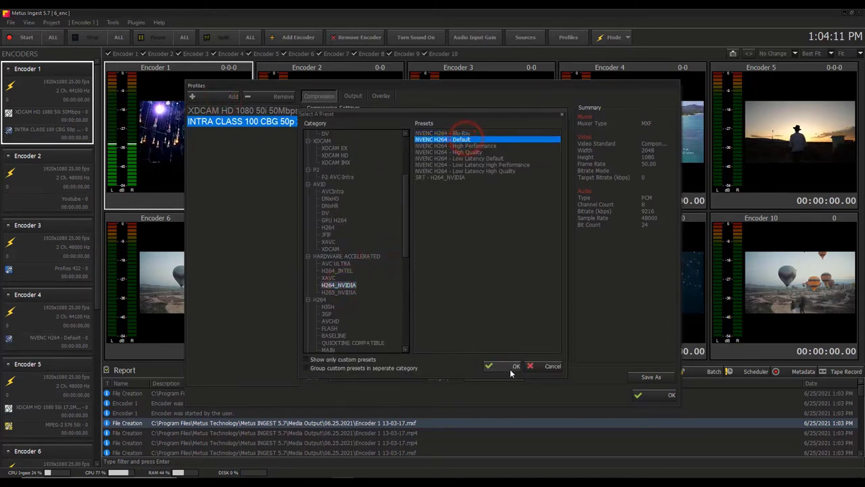
left_click(14, 38)
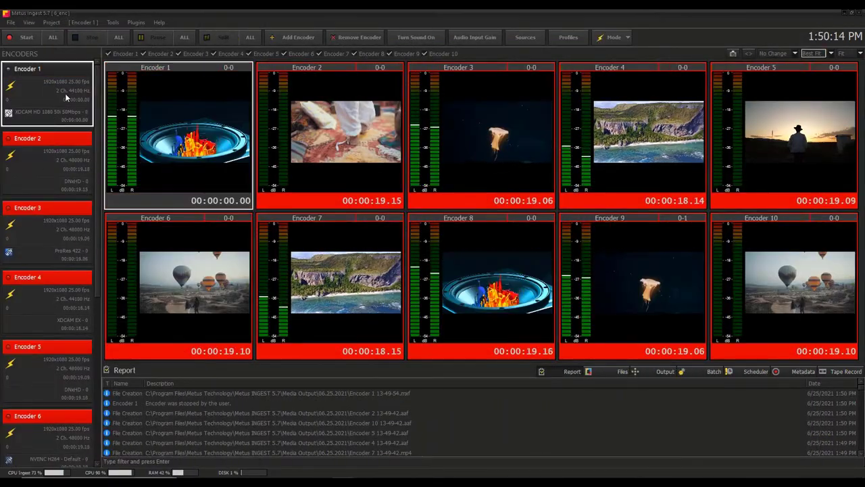
Edit Encoder 1's profiles and add the hardware-accelerated NVENC H264 - Default preset
right_click(57, 87)
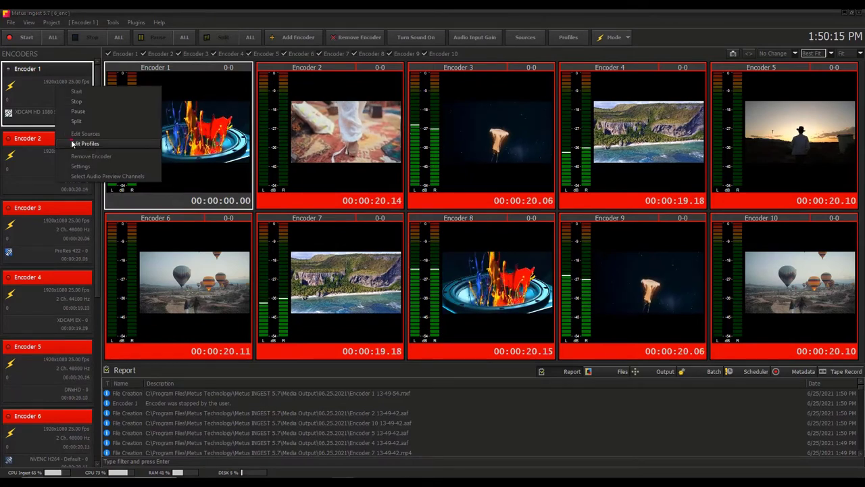
left_click(71, 141)
left_click(233, 97)
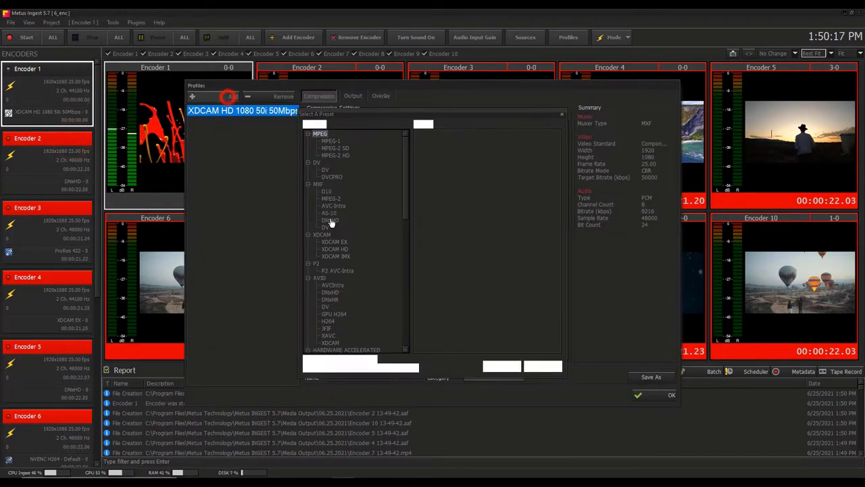
scroll(404, 196, "down", 8)
left_click(375, 184)
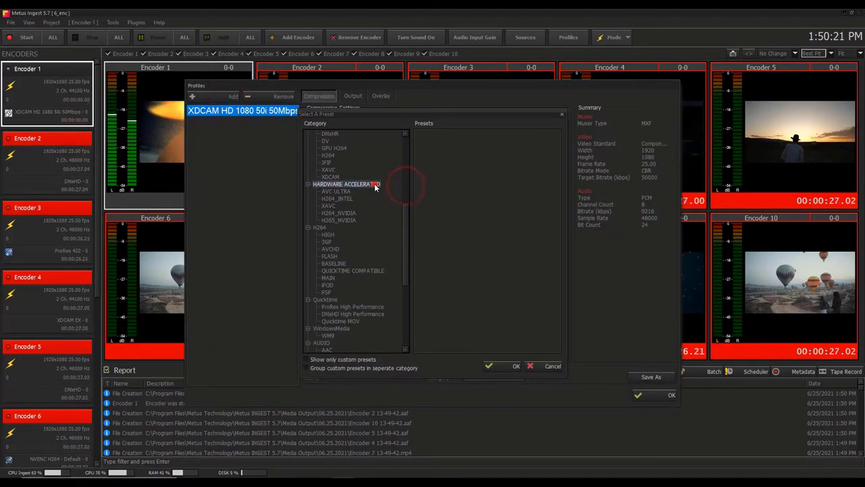
left_click(344, 213)
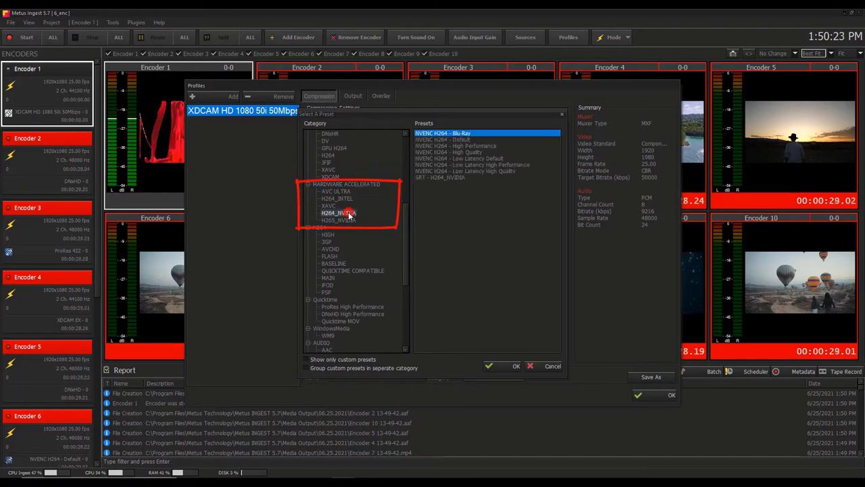
left_click(507, 365)
Add the INTEL - H264 1080i preset, keep the changes, and restart Encoder 1 recording
left_click(227, 96)
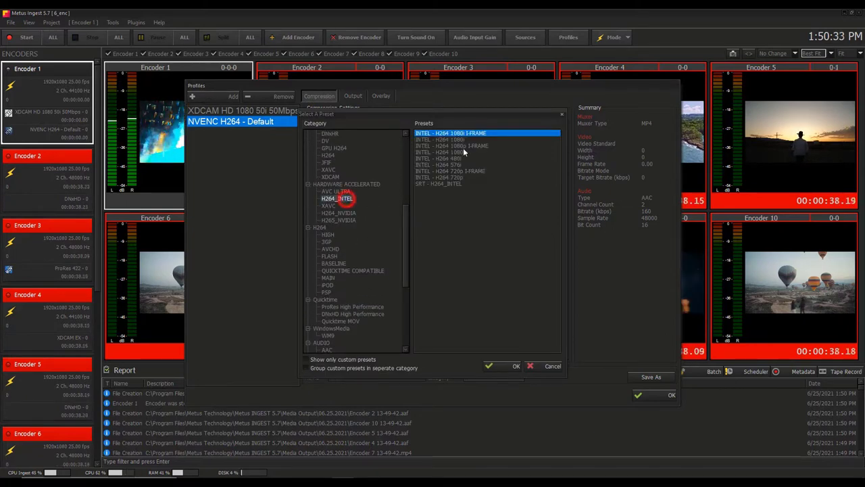
left_click(505, 368)
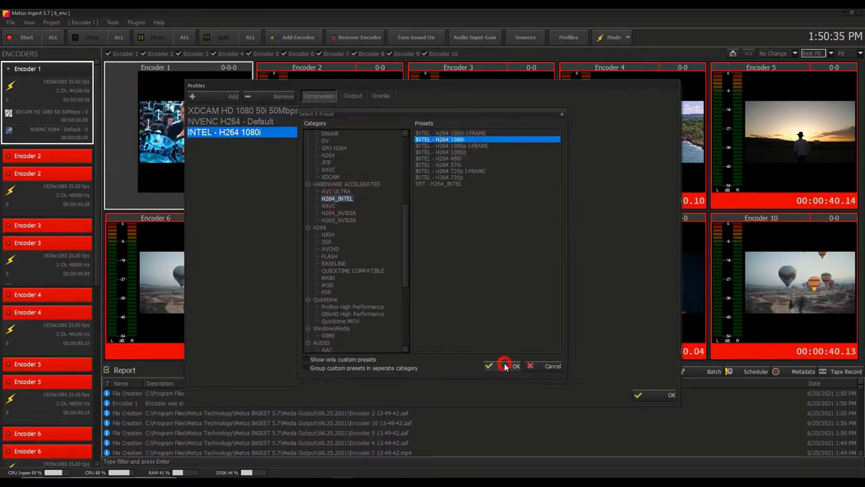
left_click(641, 396)
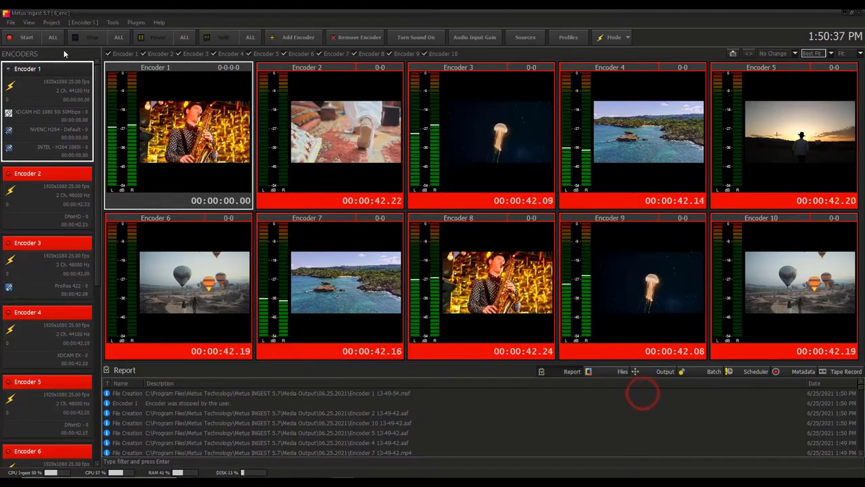
left_click(25, 37)
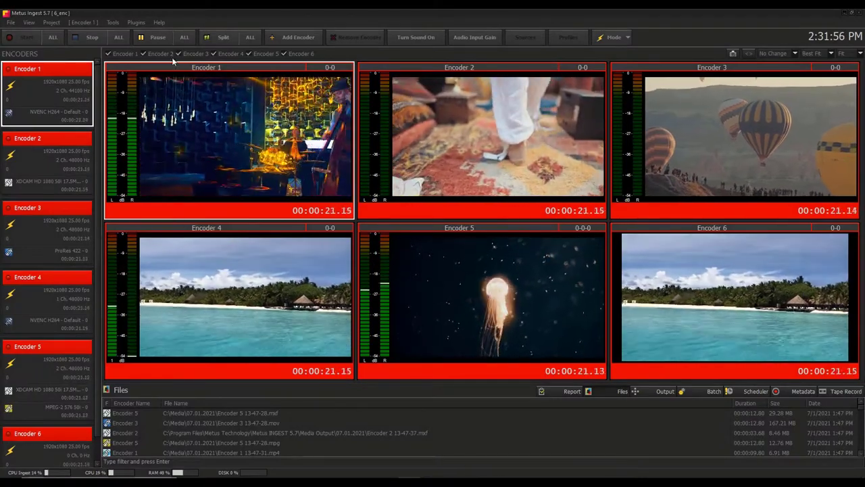
Split Encoder 1's recording into new files three times, then stop all encoders
left_click(217, 40)
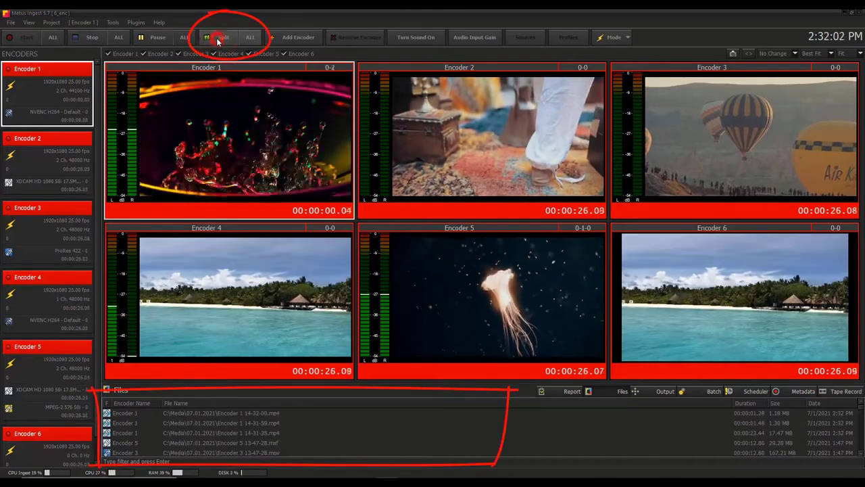
left_click(217, 40)
left_click(217, 40)
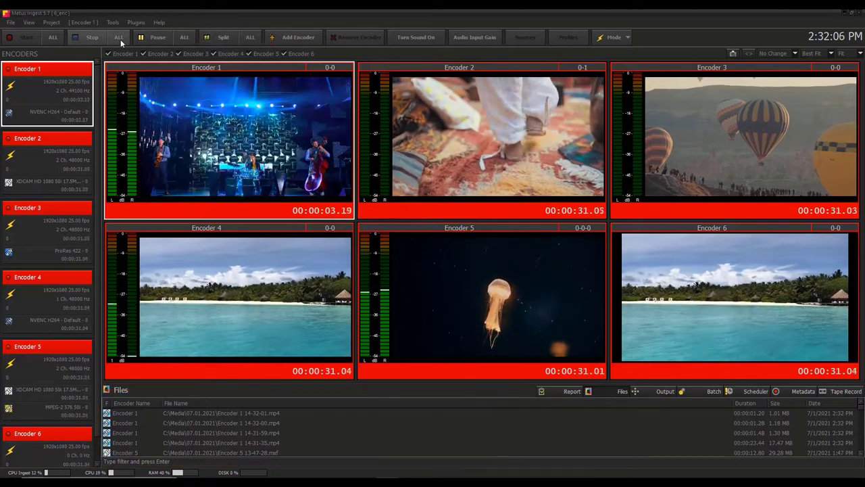
left_click(119, 38)
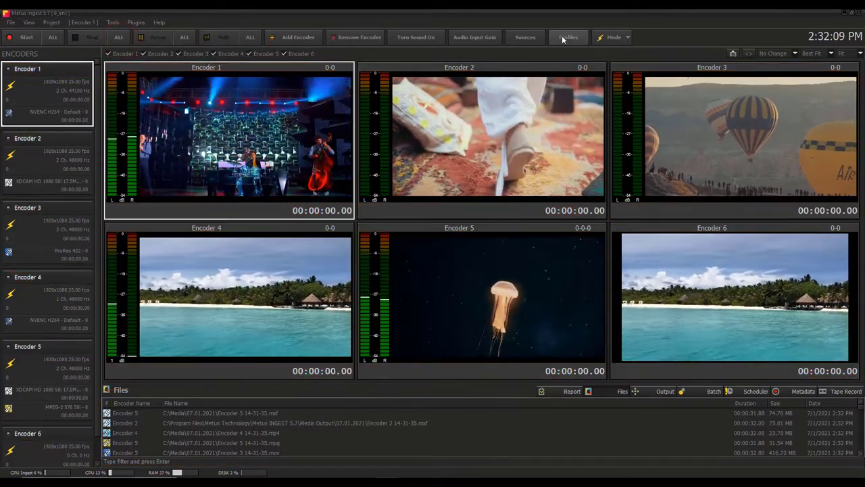
In the profile's Output settings, enable Auto Split Settings and choose splitting by Size
left_click(563, 38)
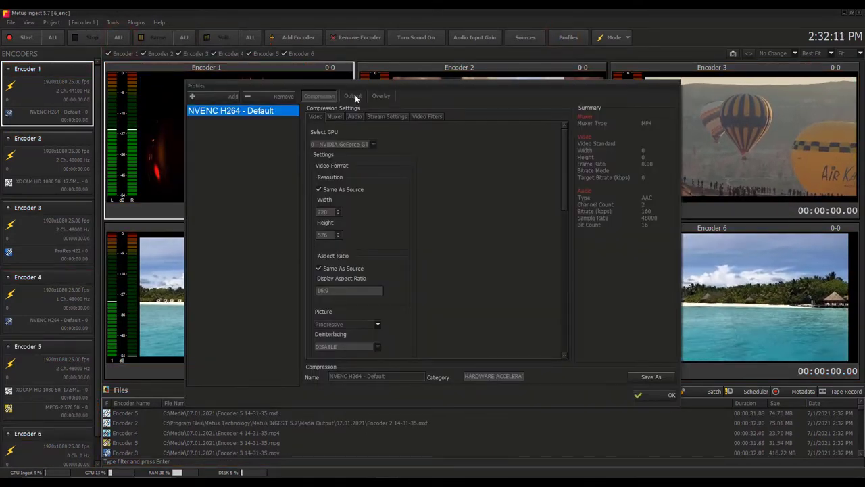
left_click(353, 96)
left_click(314, 299)
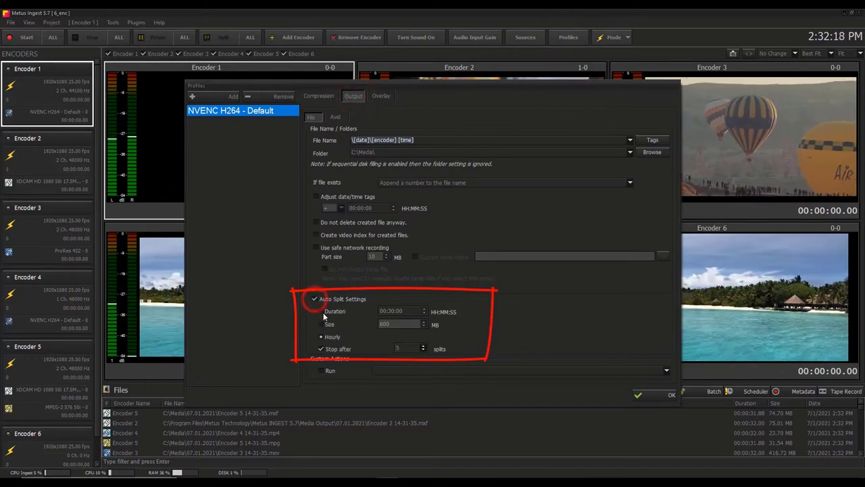
left_click(321, 325)
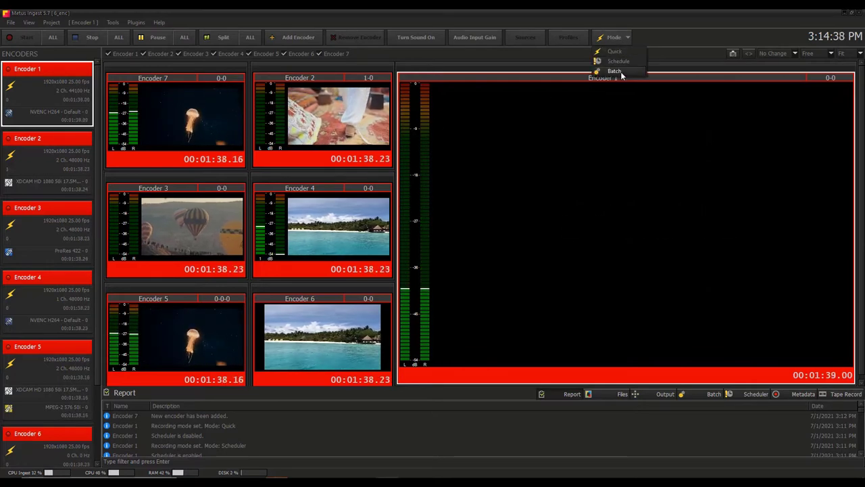
Switch Encoder 1 to Batch mode, restart its recording, and display the Batch capture list
left_click(621, 73)
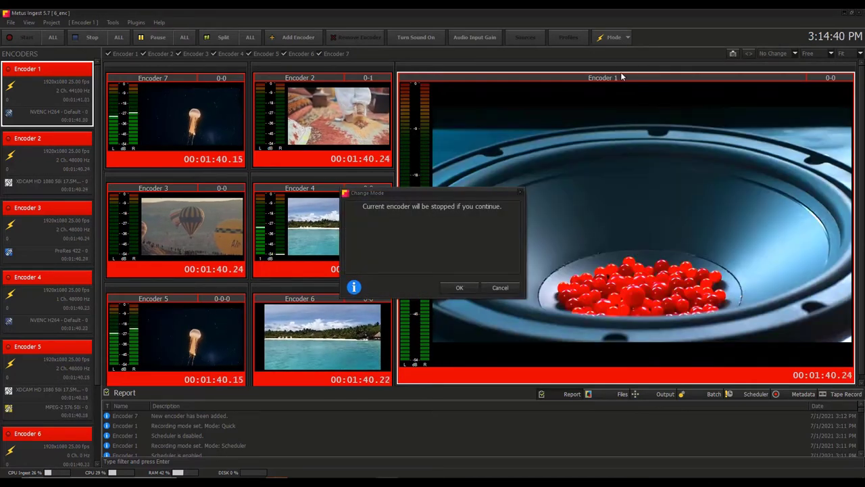
left_click(457, 287)
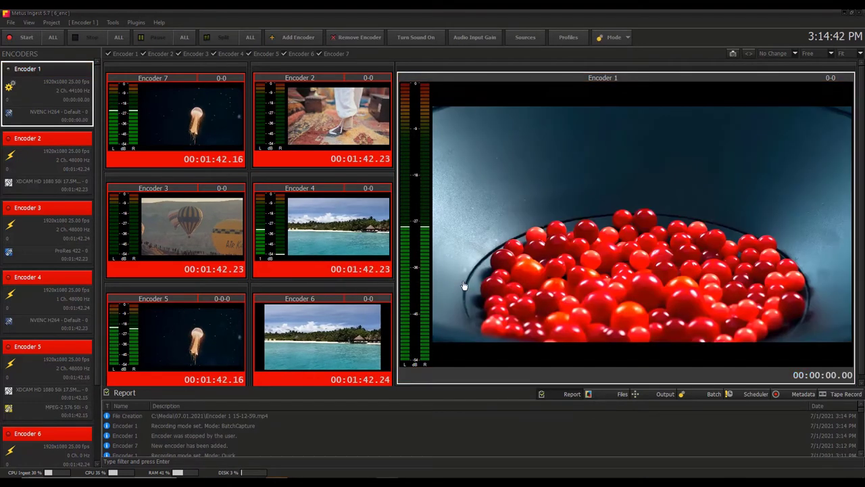
left_click(25, 37)
left_click(714, 394)
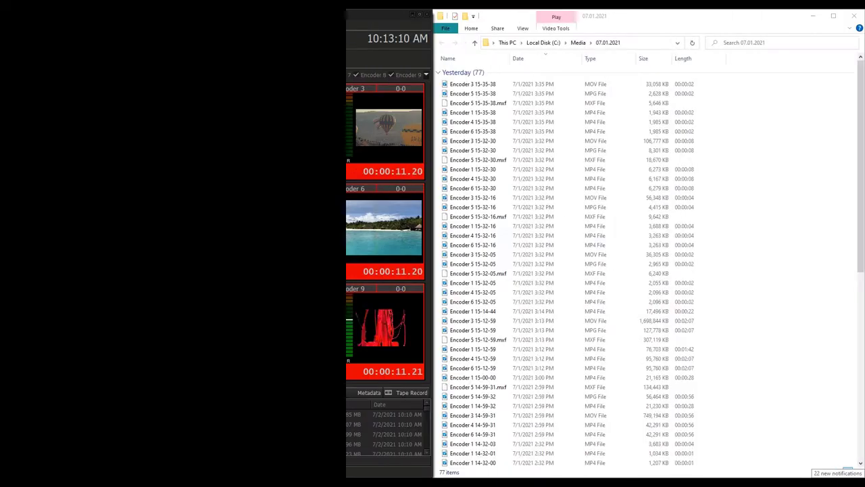
left_click_drag(863, 127, 863, 293)
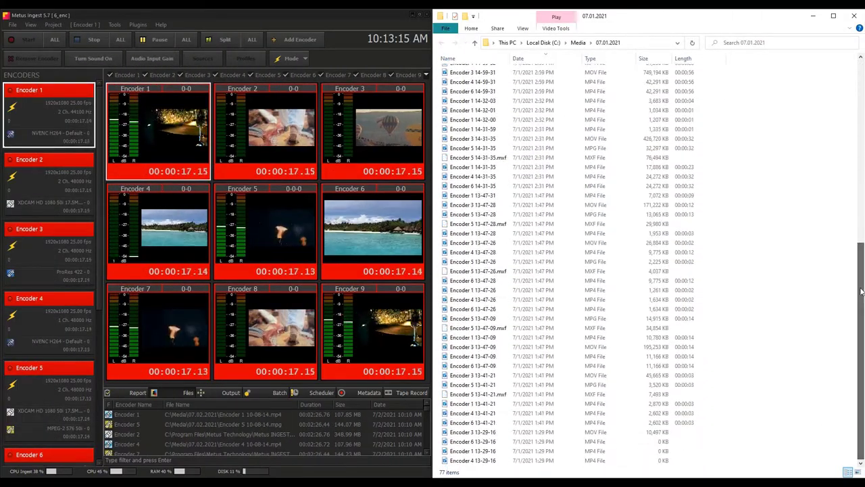
Maximize the window, open Options at Default Output, browse the File Name tags, then go to storage management
left_click(420, 15)
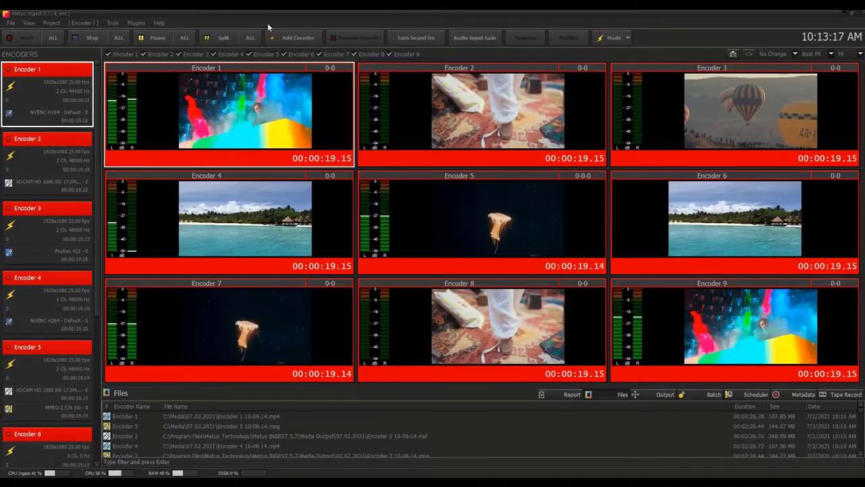
left_click(112, 23)
left_click(121, 32)
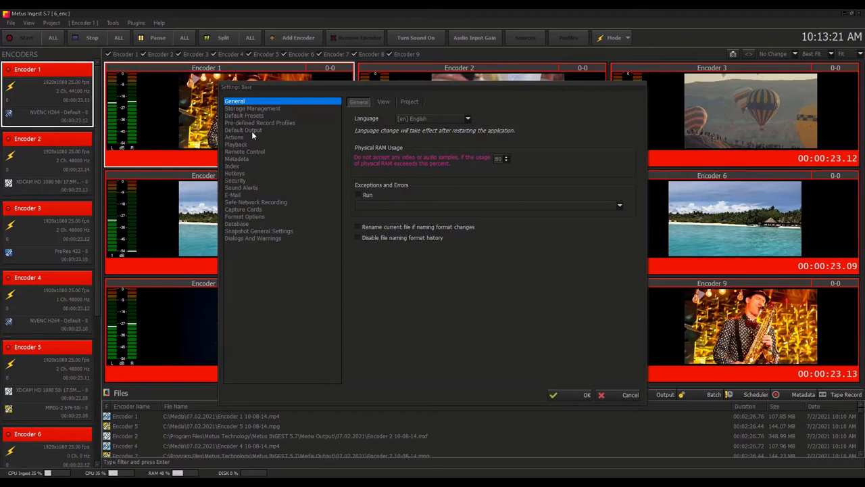
left_click(246, 131)
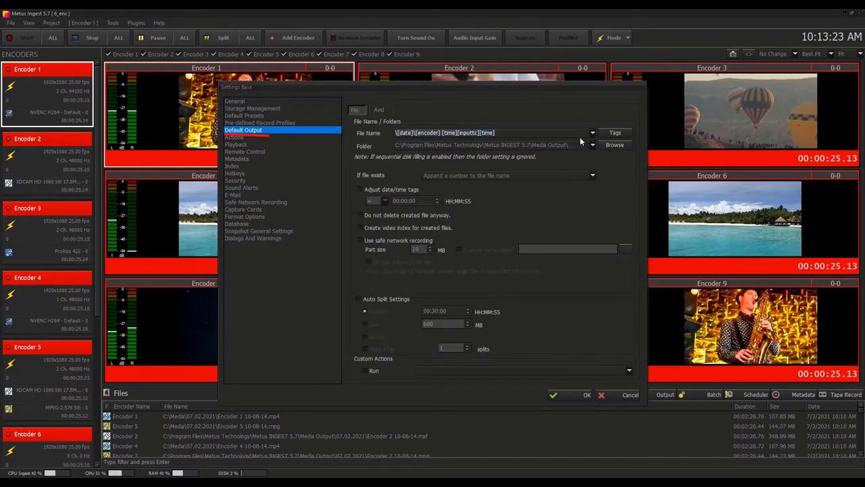
left_click(614, 134)
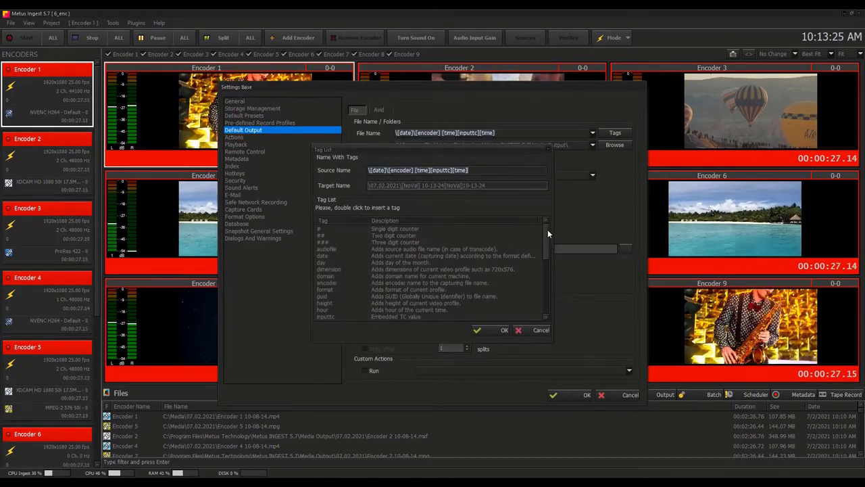
mouse_move(548, 233)
left_mouse_down()
mouse_move(549, 285)
mouse_move(548, 225)
left_mouse_up()
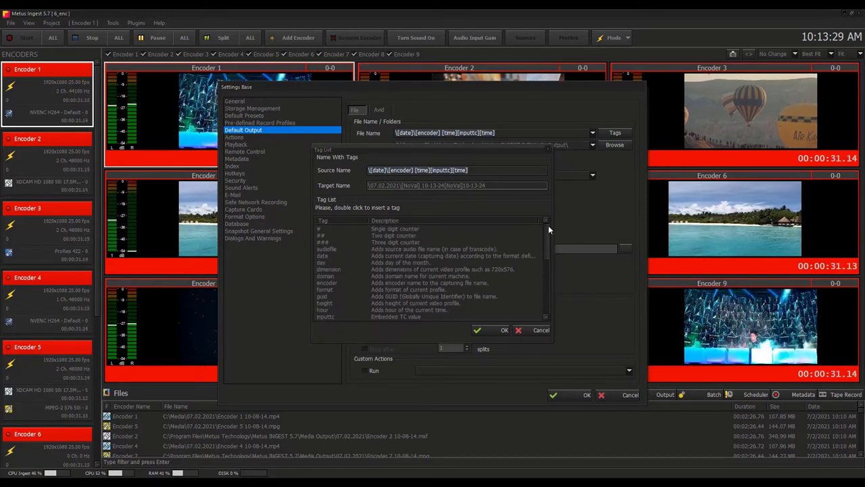
left_click(486, 330)
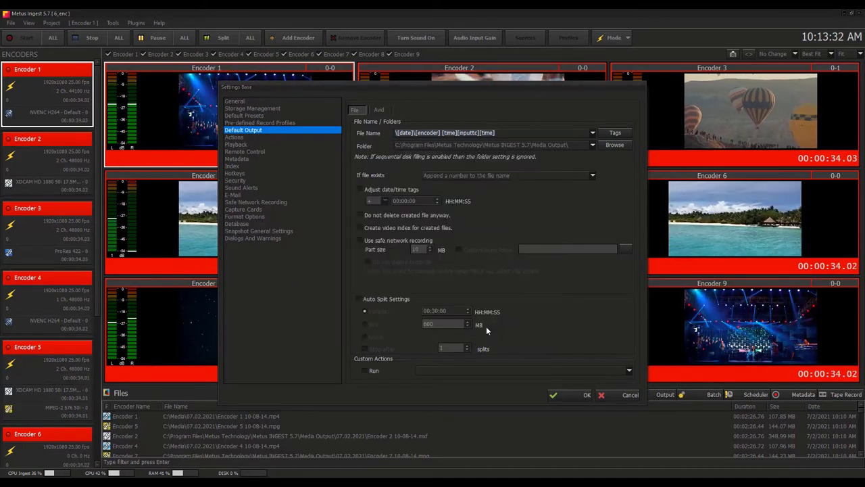
left_click(256, 110)
Keep the Local or share path transfer target and point it to the desktop Transfer location folder
left_click(423, 103)
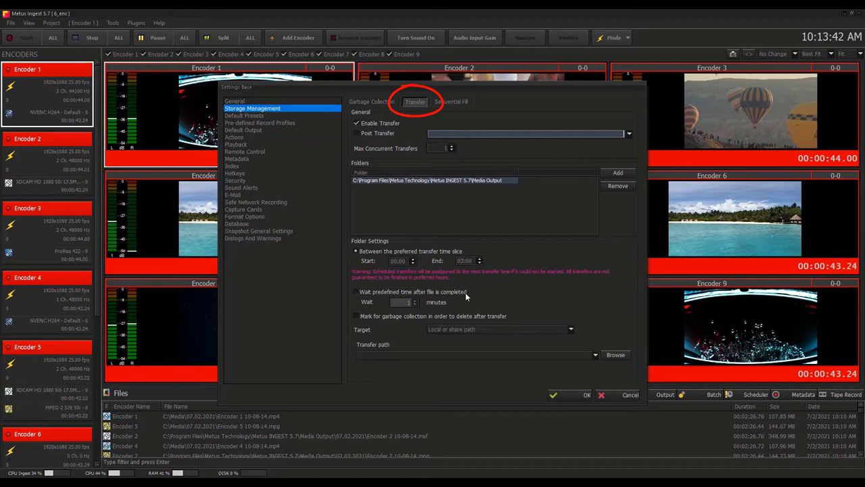
left_click(548, 330)
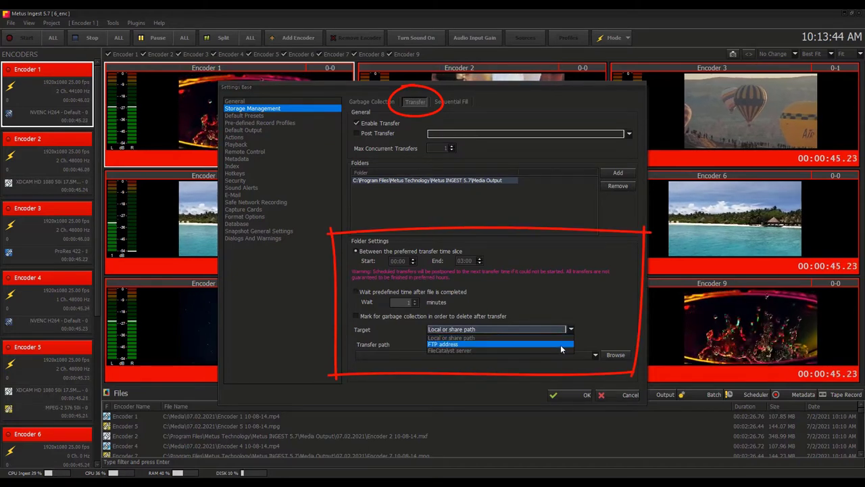
left_click(599, 341)
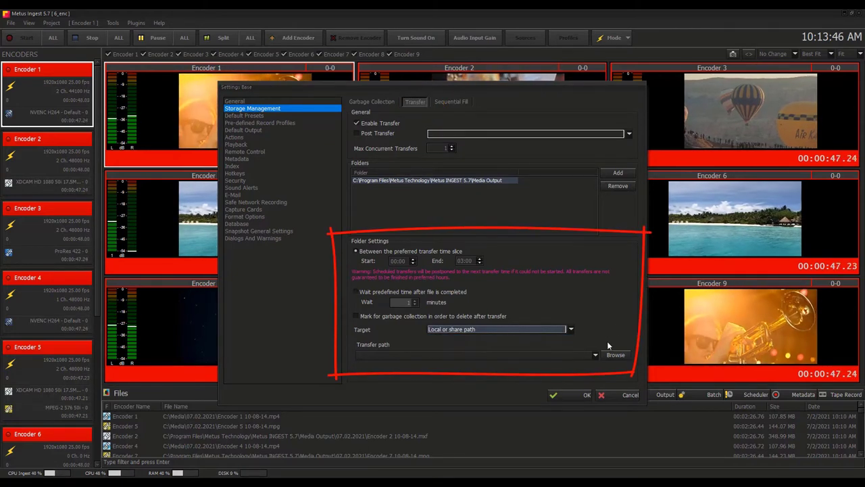
left_click(616, 356)
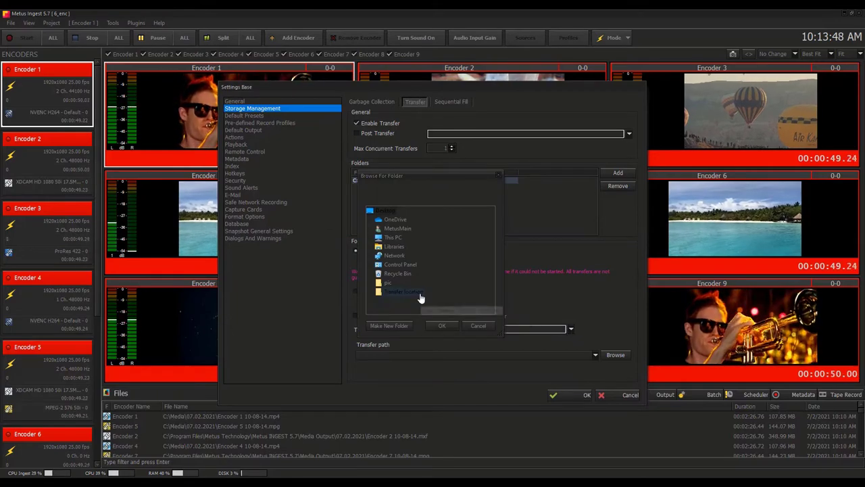
left_click(442, 326)
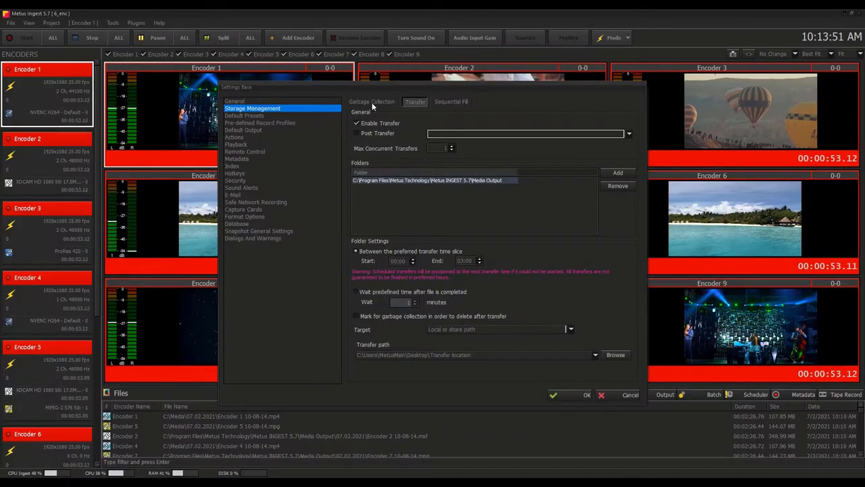
Save the nine-encoder setup as IngestProject in the Projects folder
left_click(372, 102)
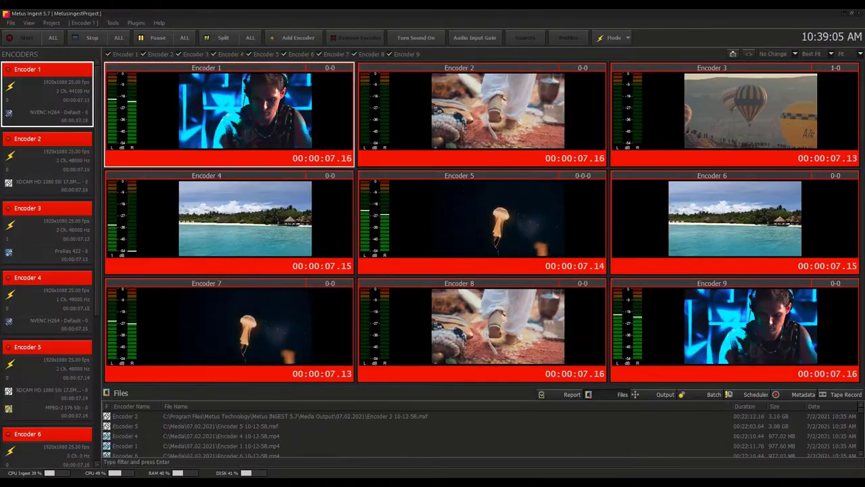
left_click(11, 23)
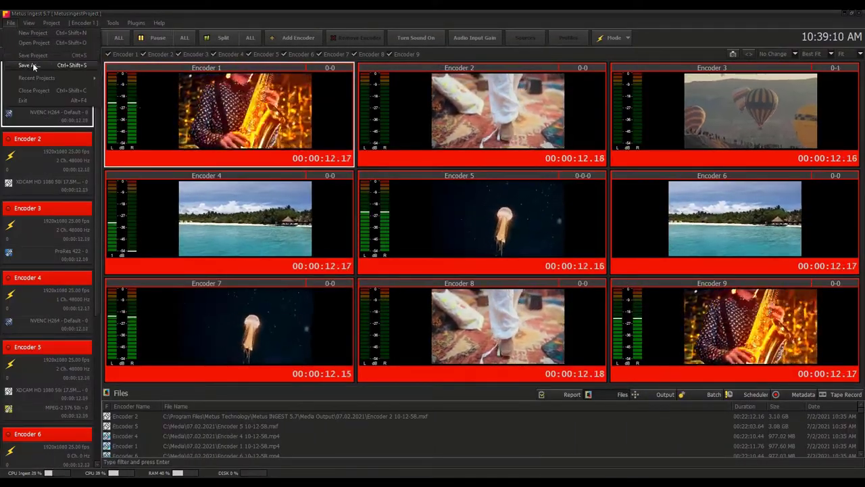
left_click(33, 65)
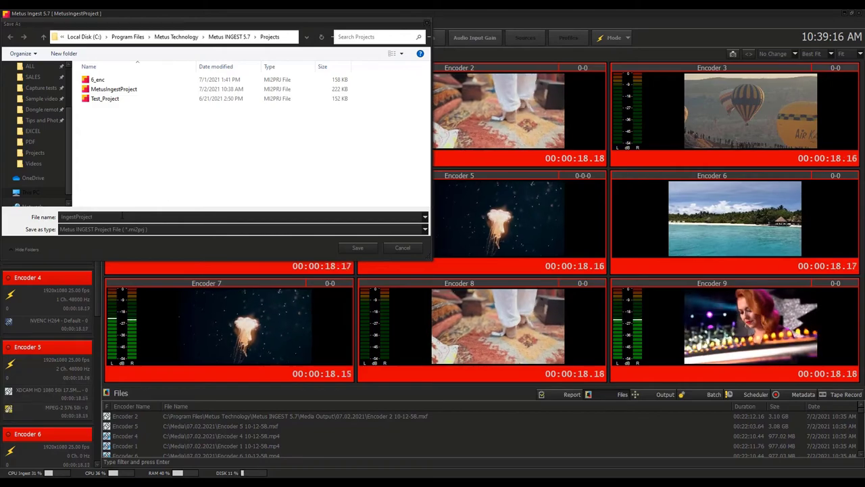
left_click(357, 248)
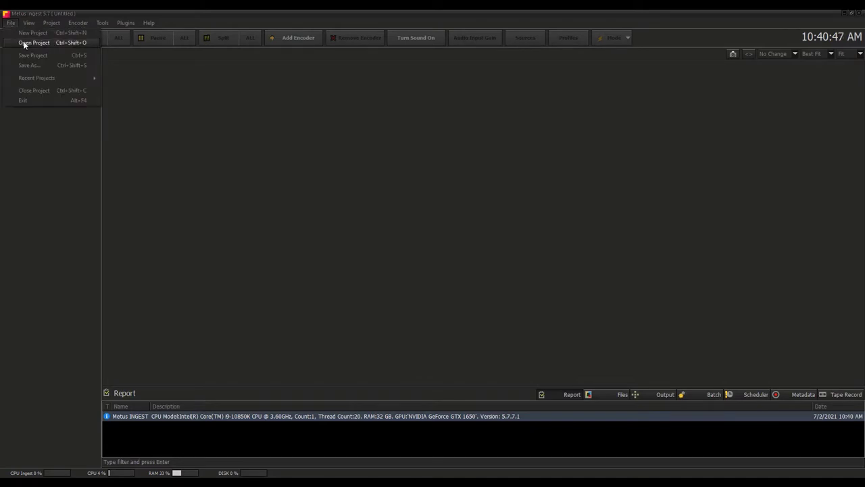
Reopen IngestProject and start recording on all nine encoders with Start ALL
left_click(25, 43)
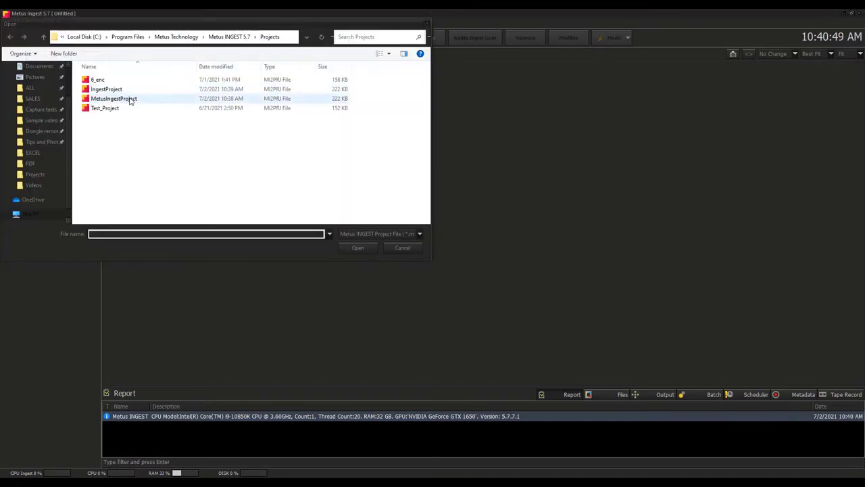
double_click(129, 91)
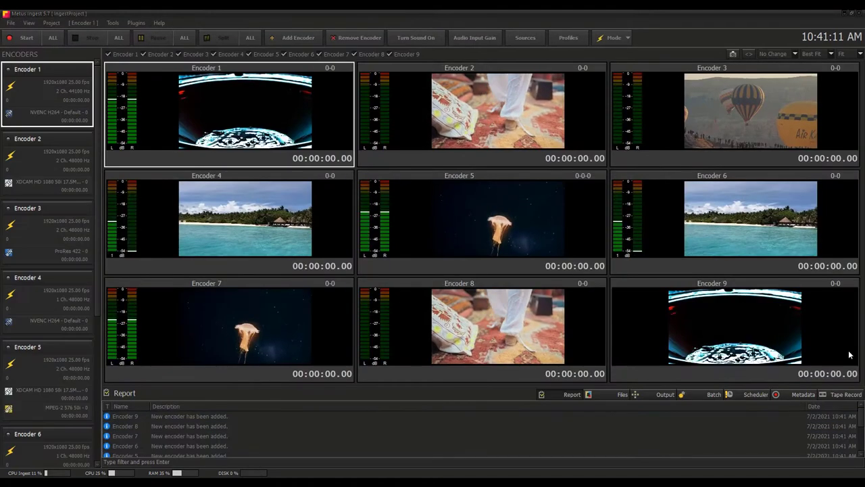
left_click(58, 38)
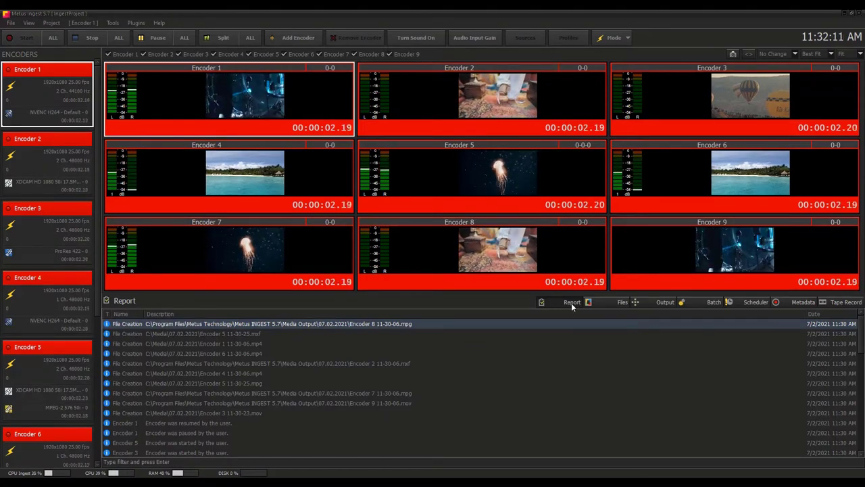
Scroll down through the Security settings
scroll(863, 350, "down", 1)
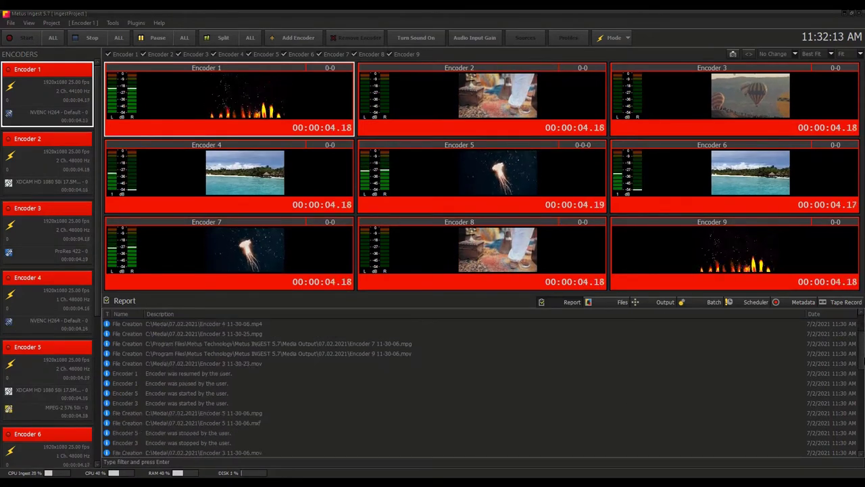
scroll(863, 350, "down", 5)
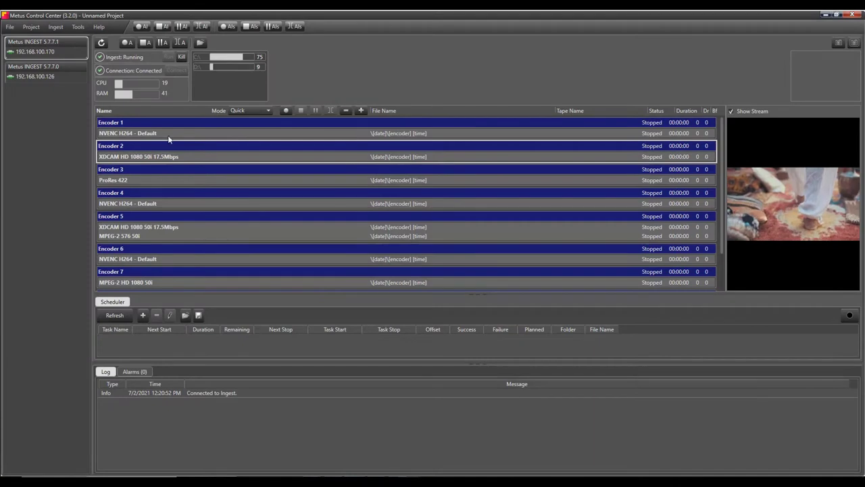
Record on Encoder 2 and Encoder 5, then open the Encoder Multi Viewer grid
left_click(286, 111)
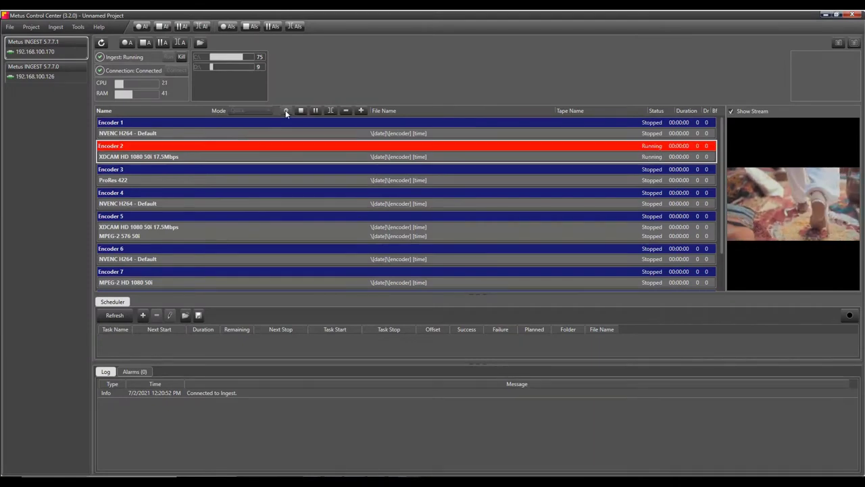
left_click(276, 222)
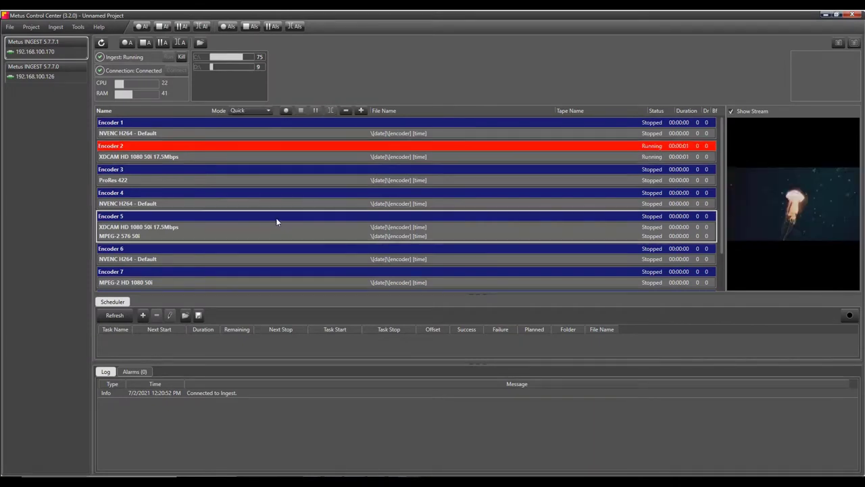
left_click(285, 112)
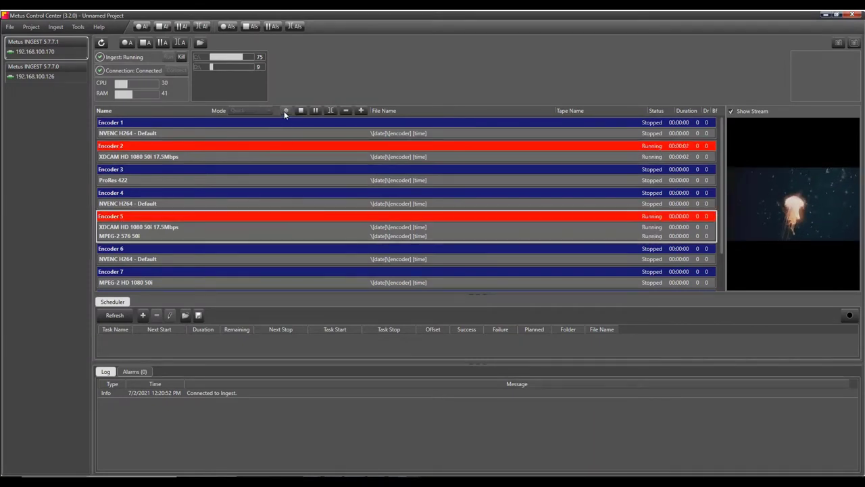
double_click(222, 177)
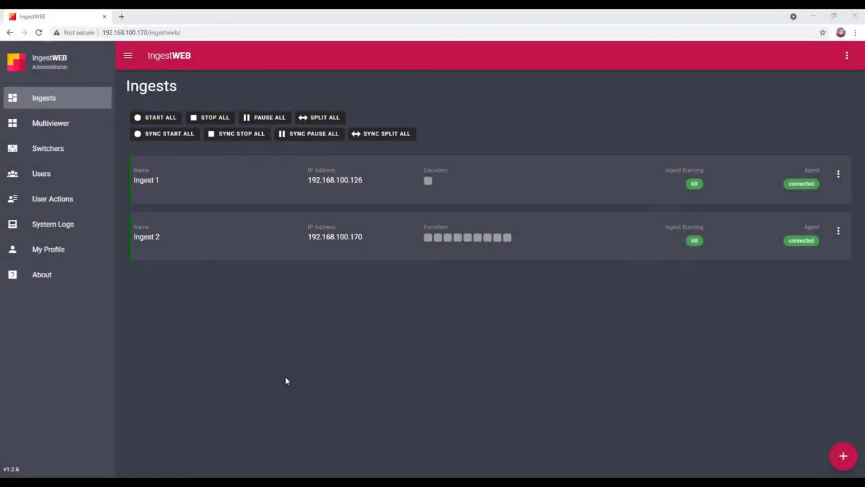
Open Ingest 2's encoder page and start recording on Encoder 2
left_click(277, 247)
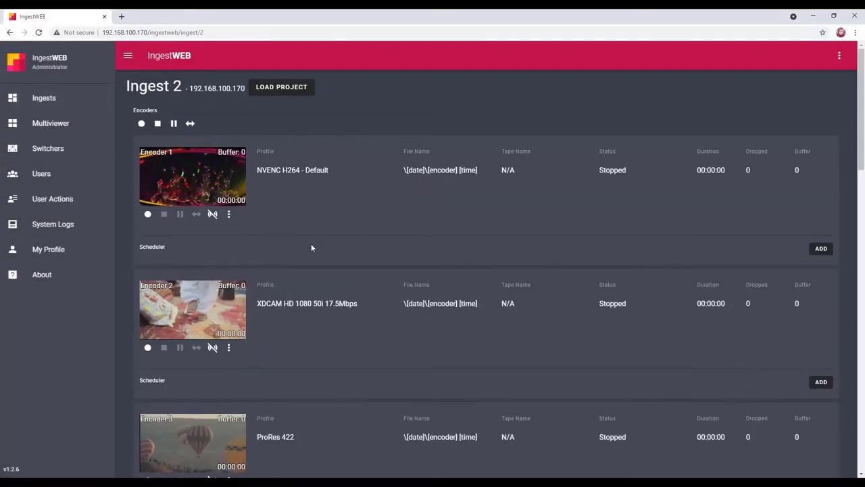
mouse_move(862, 163)
left_mouse_down()
mouse_move(862, 467)
mouse_move(853, 155)
left_mouse_up()
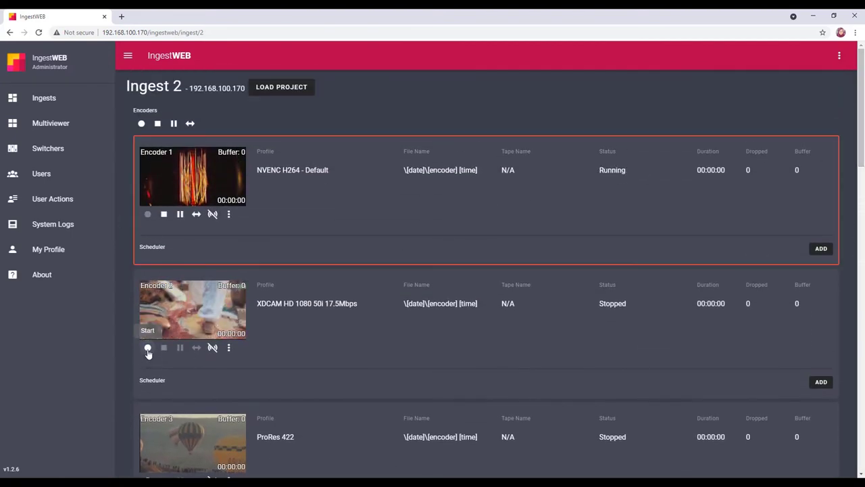
left_click(147, 348)
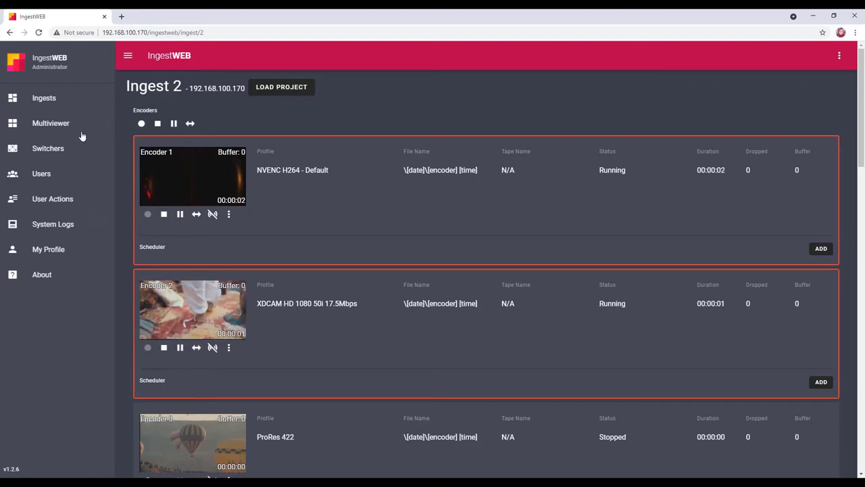
Preview a Periodic schedule for Encoder 1, cancel it, and return to the Ingests list
left_click(822, 249)
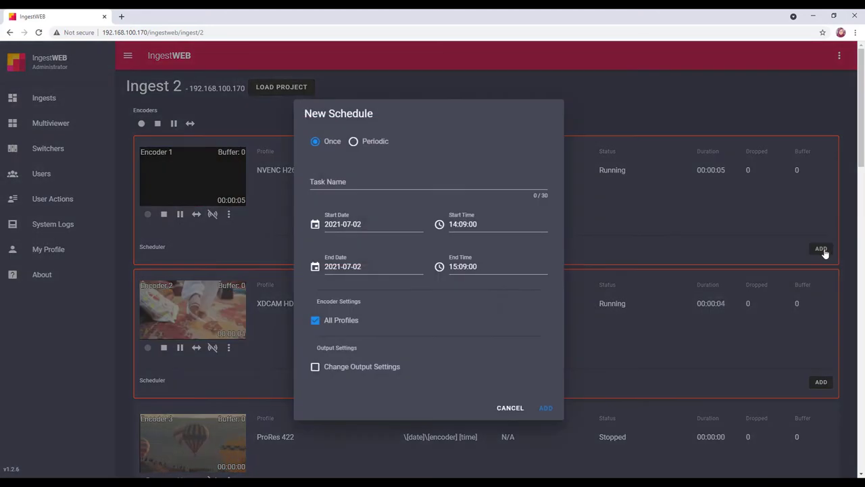
left_click(386, 142)
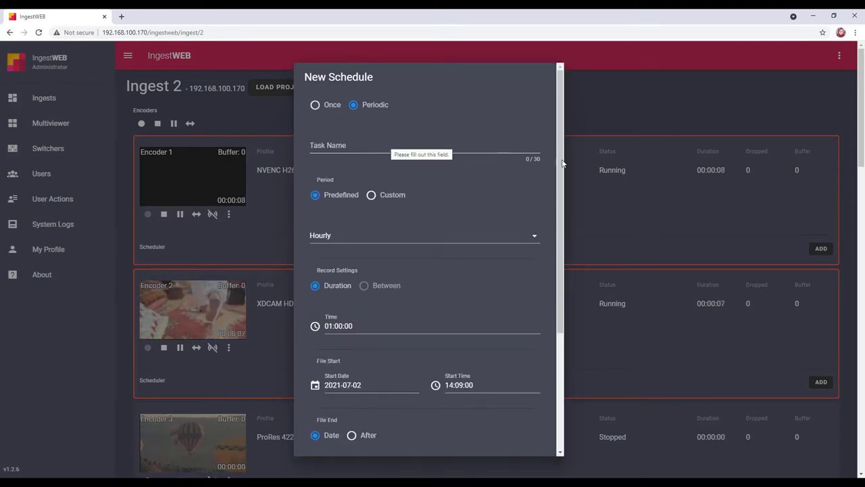
left_click_drag(562, 162, 566, 304)
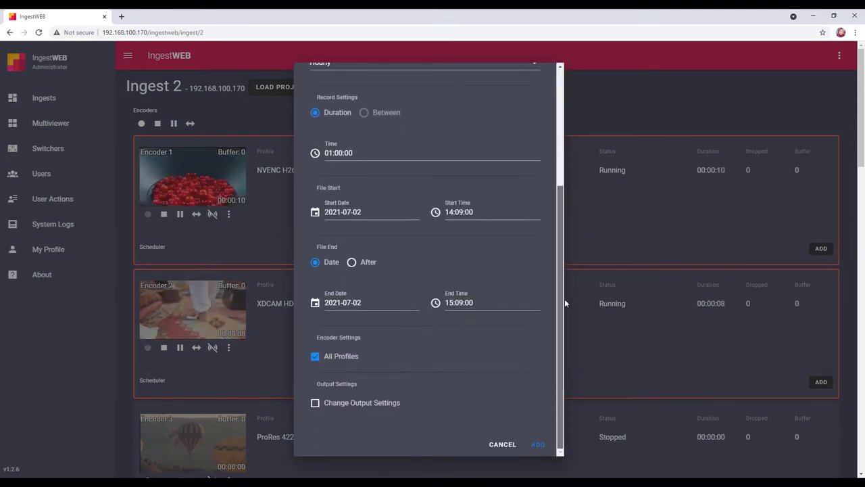
left_click(500, 446)
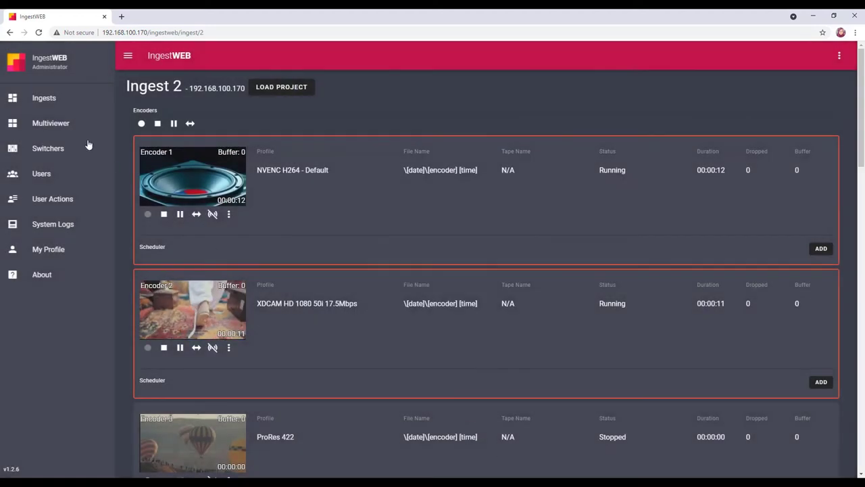
left_click(60, 99)
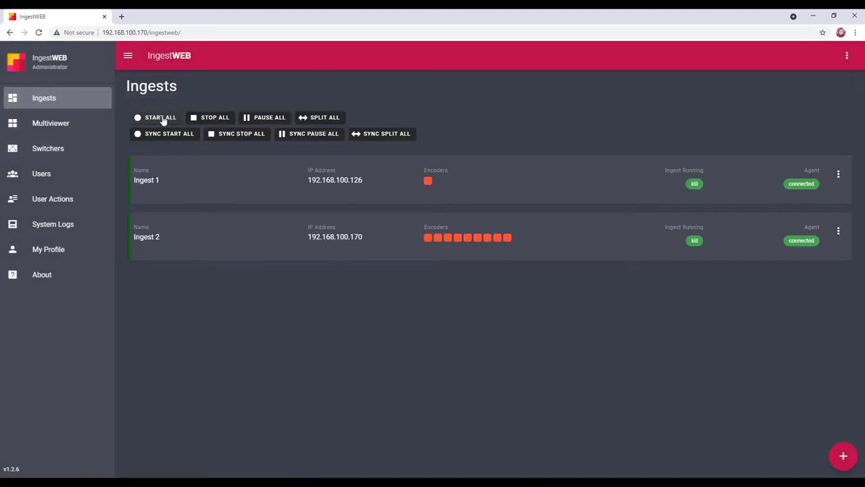
Open Switchers and browse the Select Switcher list, closing it without choosing
left_click(45, 150)
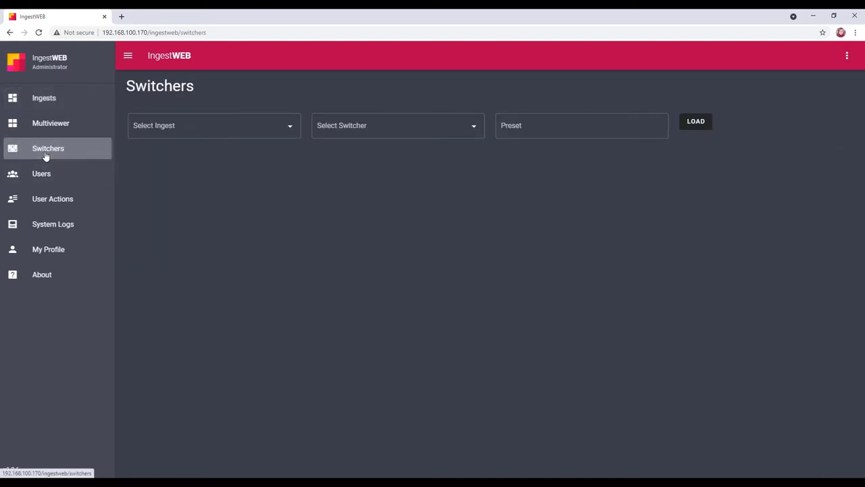
left_click(473, 127)
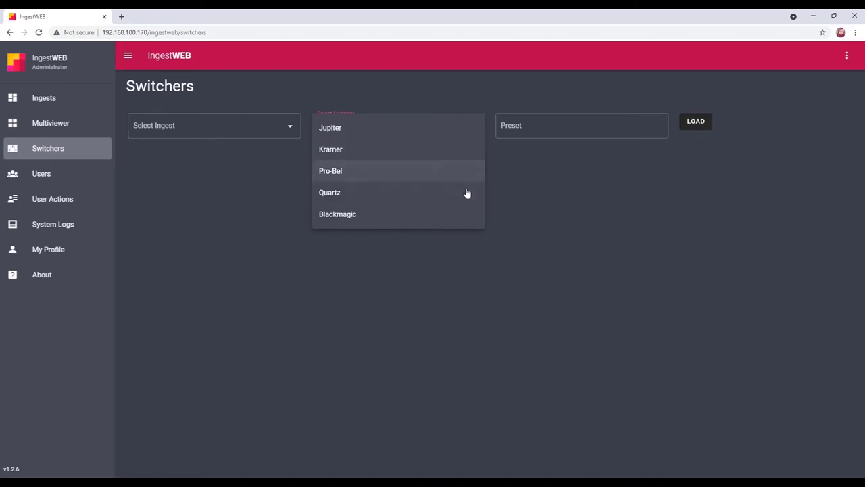
left_click(549, 204)
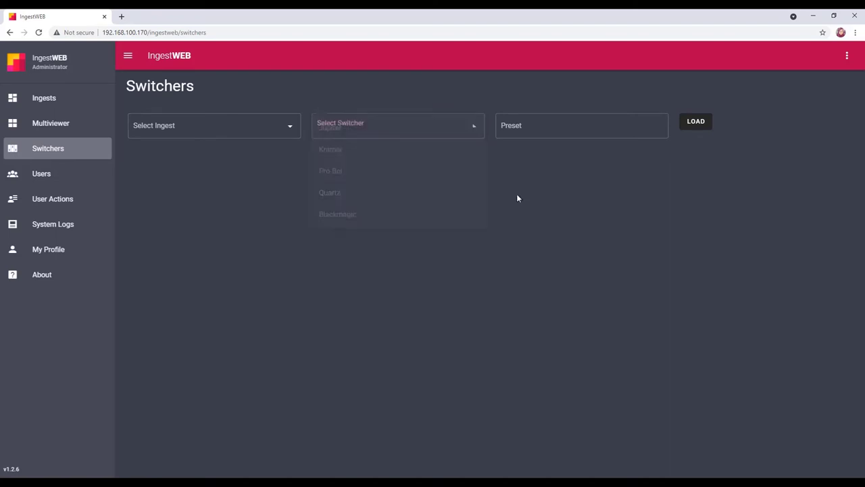
Open the Multiviewer and keep its 3x3 layout
left_click(77, 125)
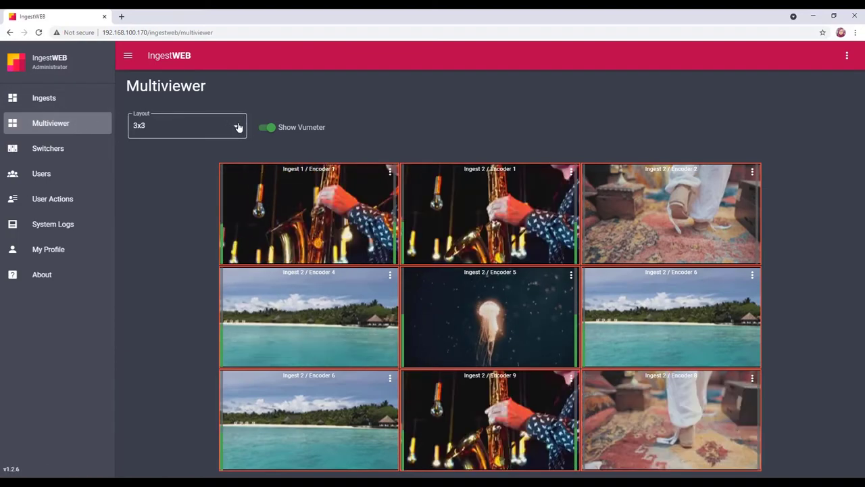
left_click(238, 127)
mouse_move(243, 132)
left_mouse_down()
mouse_move(243, 196)
mouse_move(243, 131)
left_mouse_up()
left_click(506, 143)
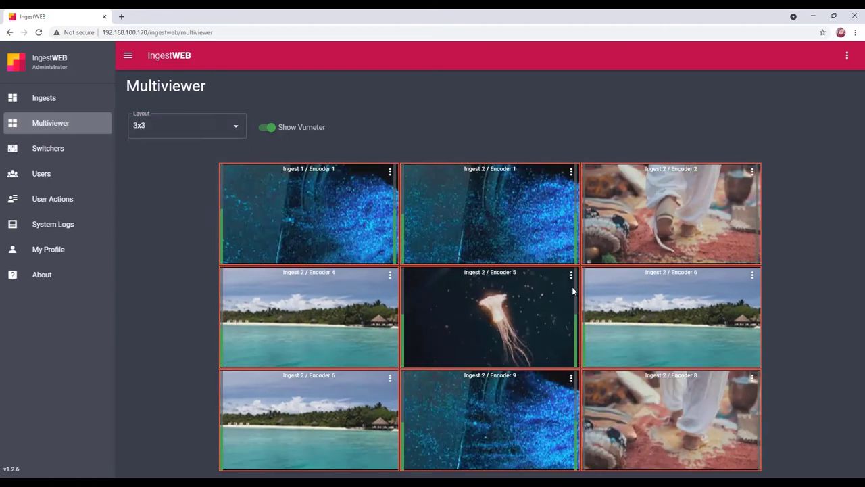
Set the centre tile to Ingest 2 / Encoder 8, leaving top-left on Ingest 1 / Encoder 1
left_click(570, 275)
left_click(561, 347)
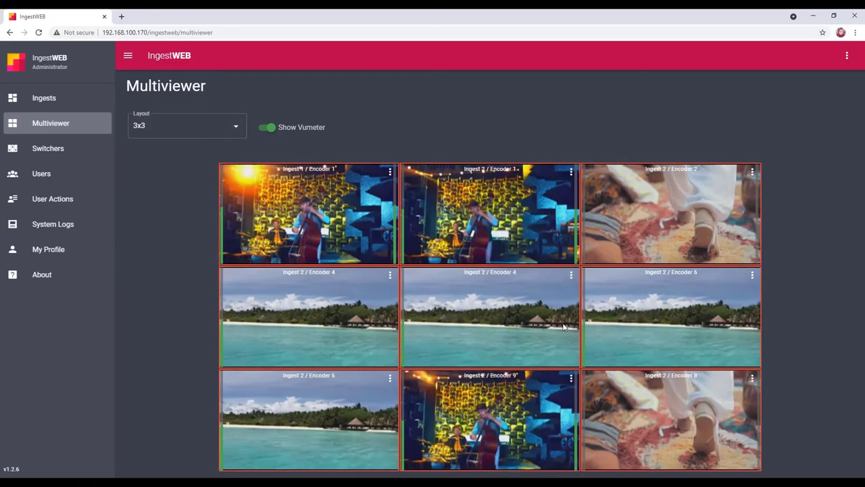
left_click(571, 275)
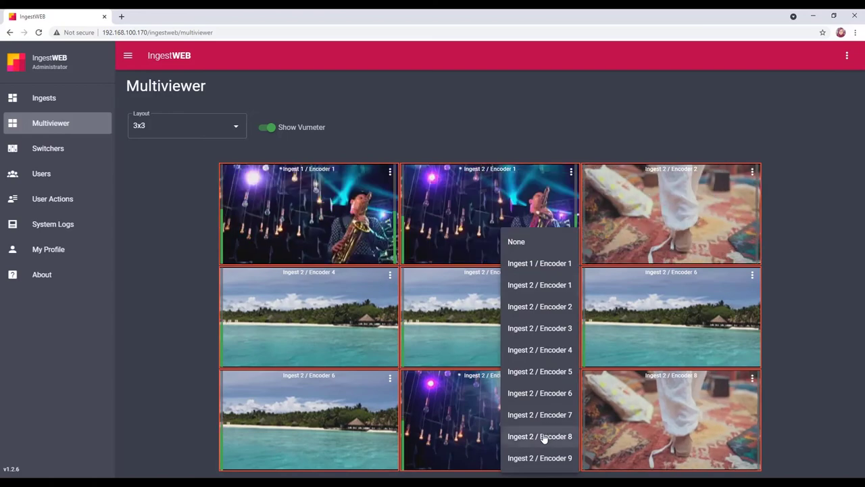
left_click(543, 436)
left_click(390, 172)
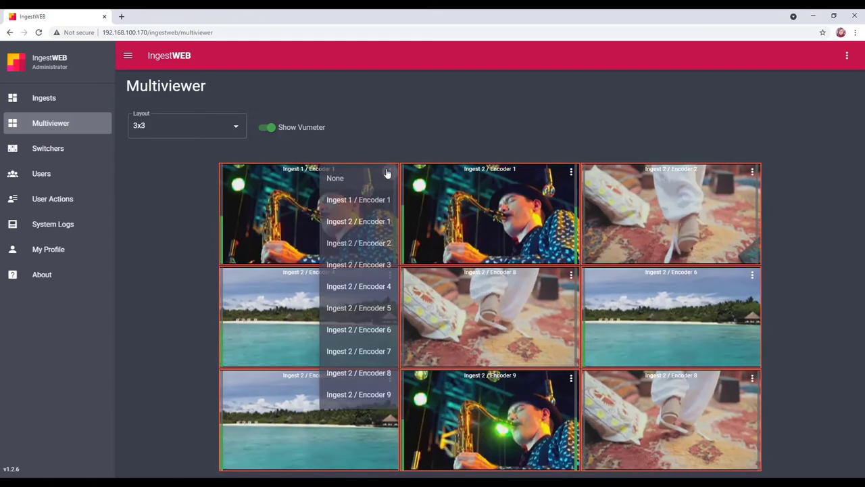
left_click(379, 200)
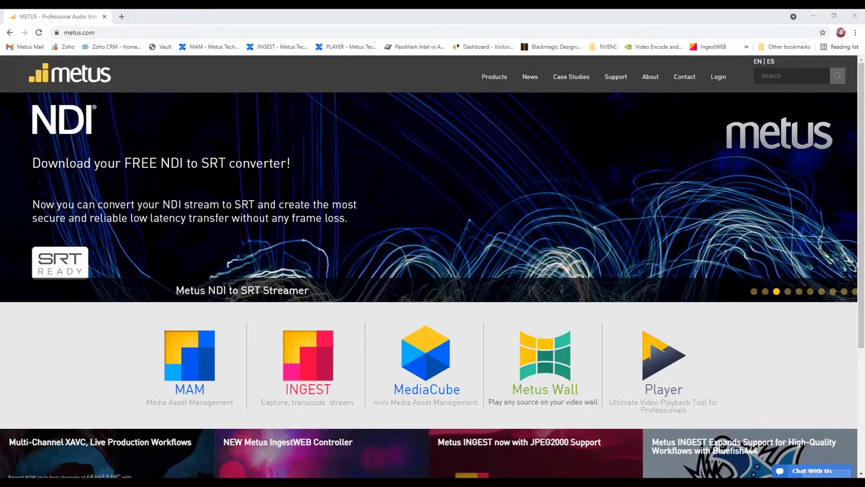
Scroll through the metus.com homepage and the INGEST product page
scroll(863, 230, "down", 2)
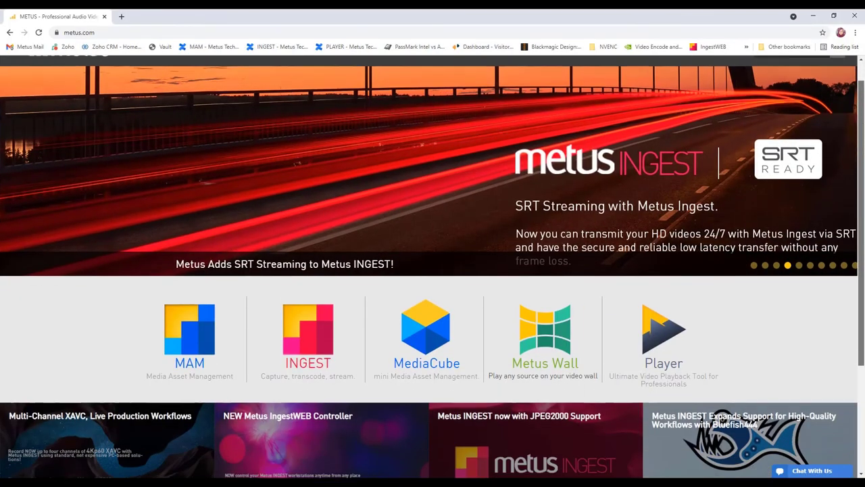
scroll(864, 230, "down", 1)
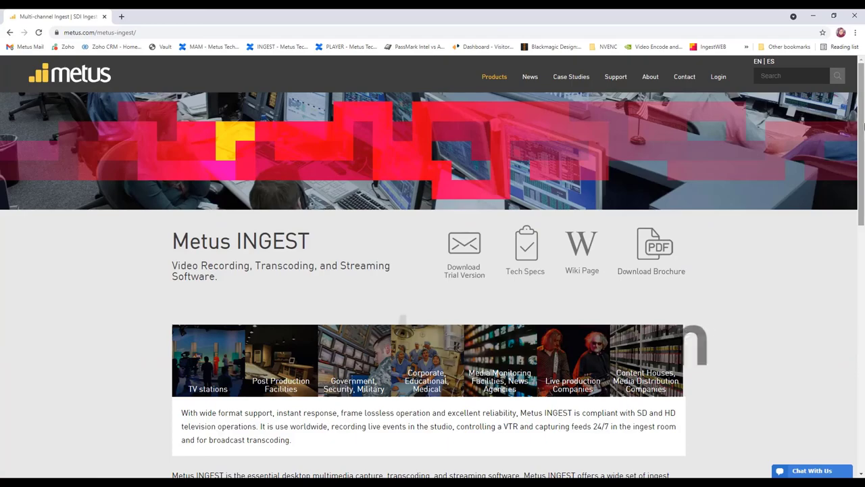
left_click_drag(863, 126, 863, 192)
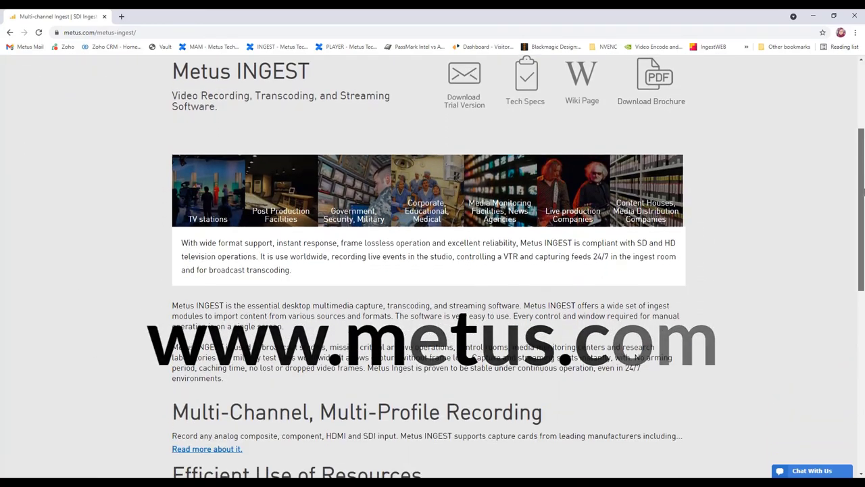